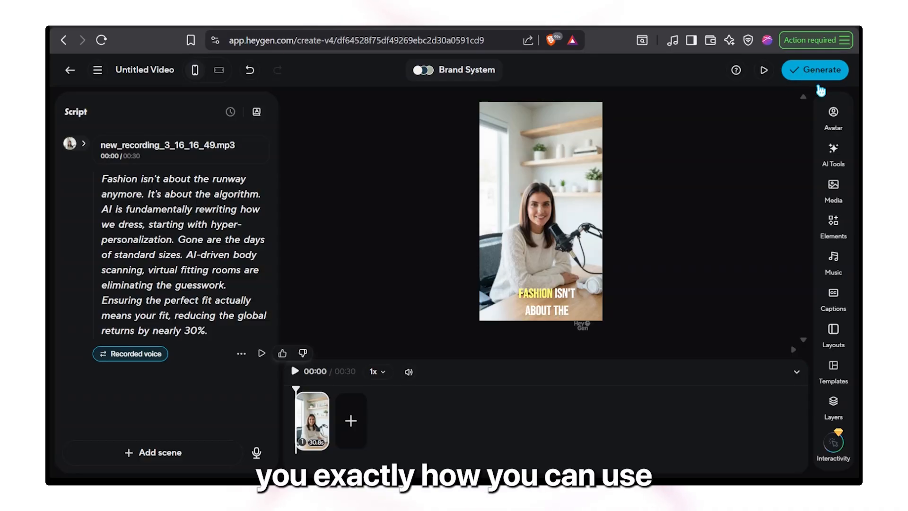
click(792, 78)
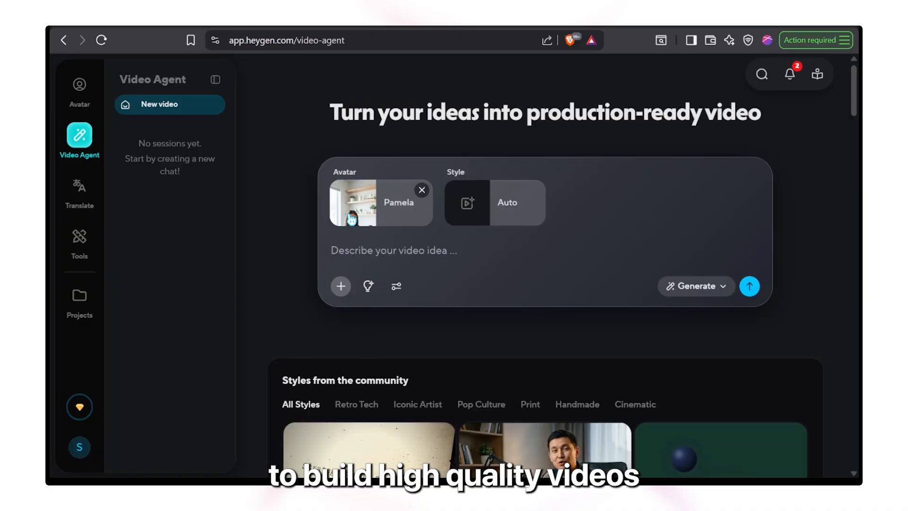
click(374, 208)
scroll(440, 327, down, 3)
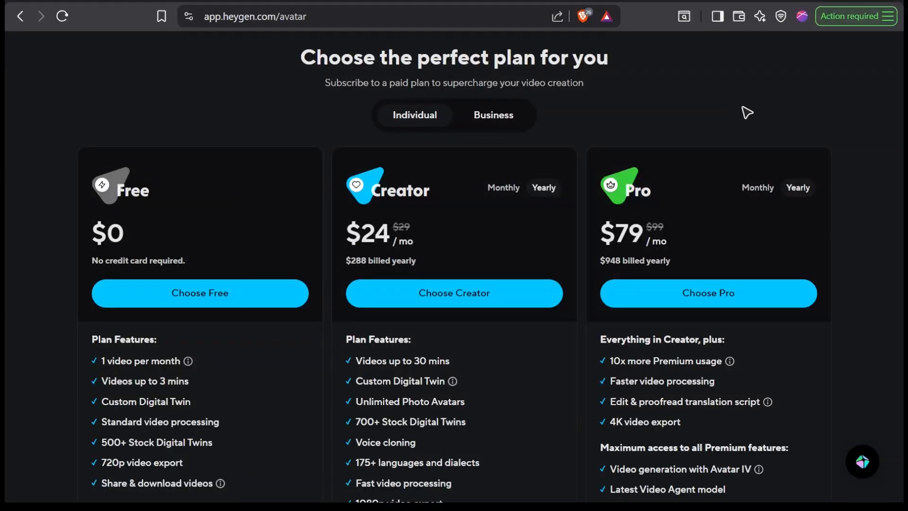
- Review the individual subscription plans and choose the Free plan
scroll(129, 175, down, 3)
click(197, 296)
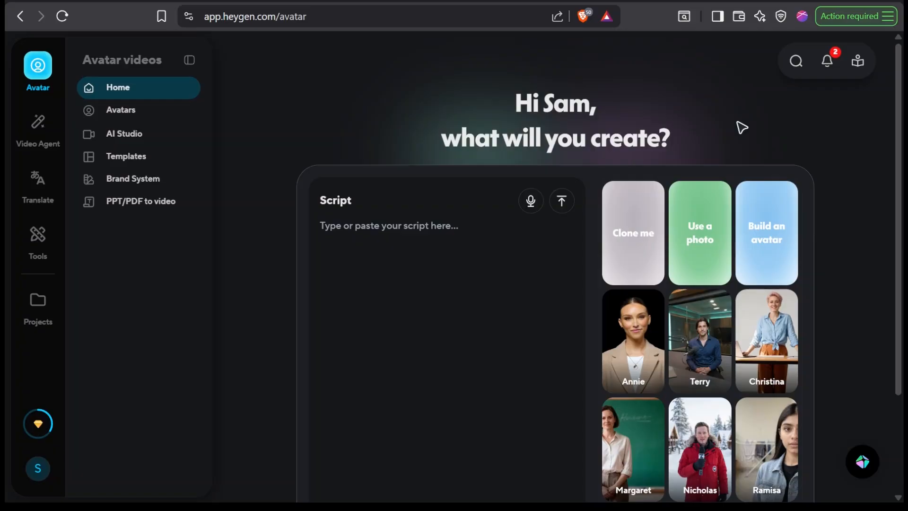
- Start cloning yourself as an avatar and review the webcam recording options for orientation, camera, microphone and script language
scroll(742, 127, down, 3)
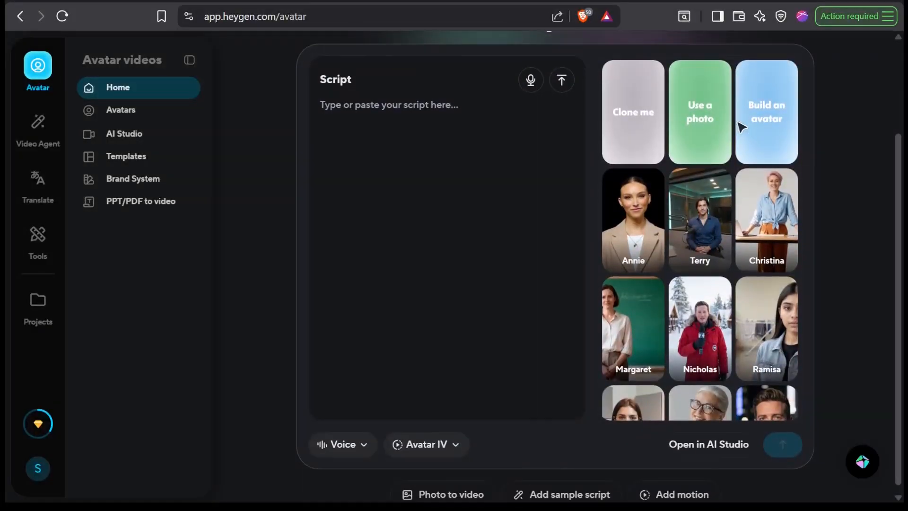
scroll(532, 341, up, 1)
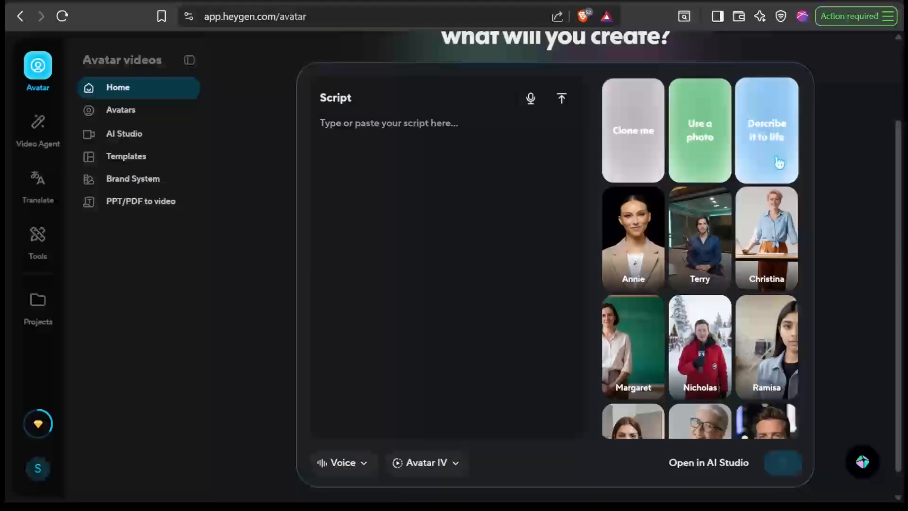
scroll(804, 132, up, 3)
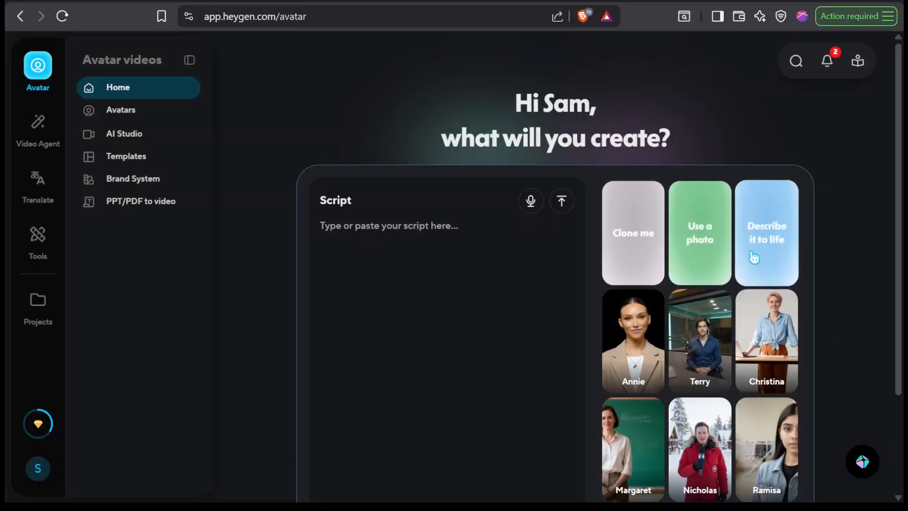
click(632, 255)
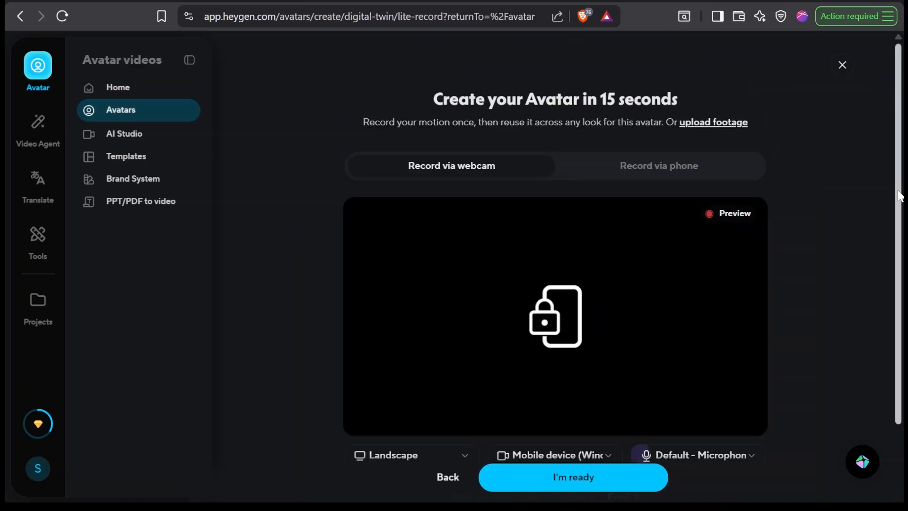
scroll(632, 255, down, 1)
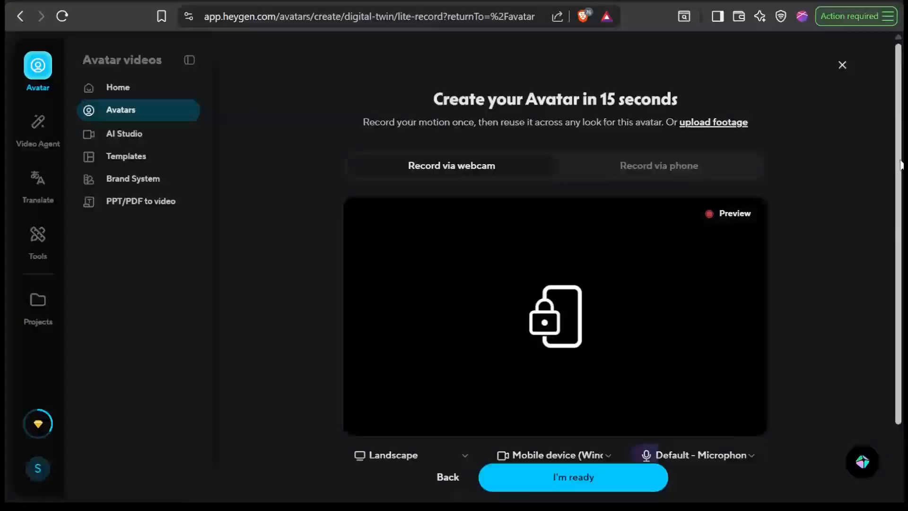
scroll(675, 441, down, 2)
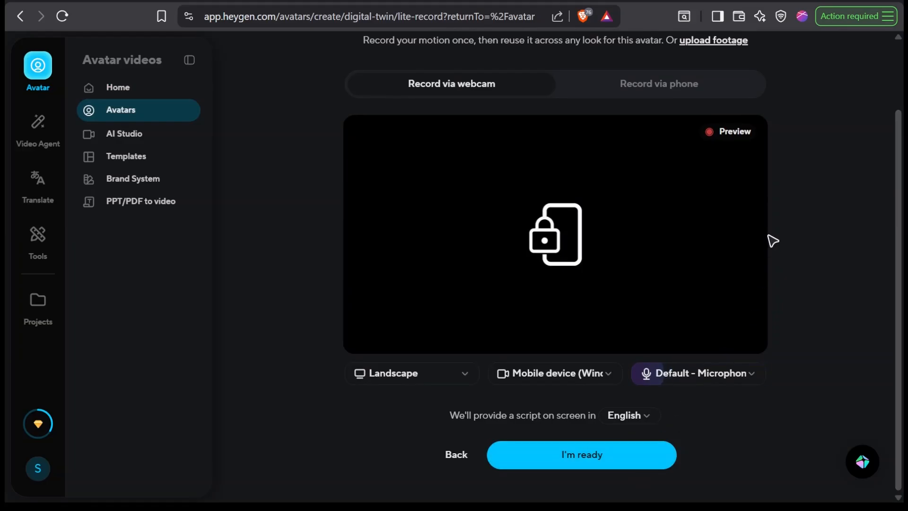
scroll(773, 241, up, 2)
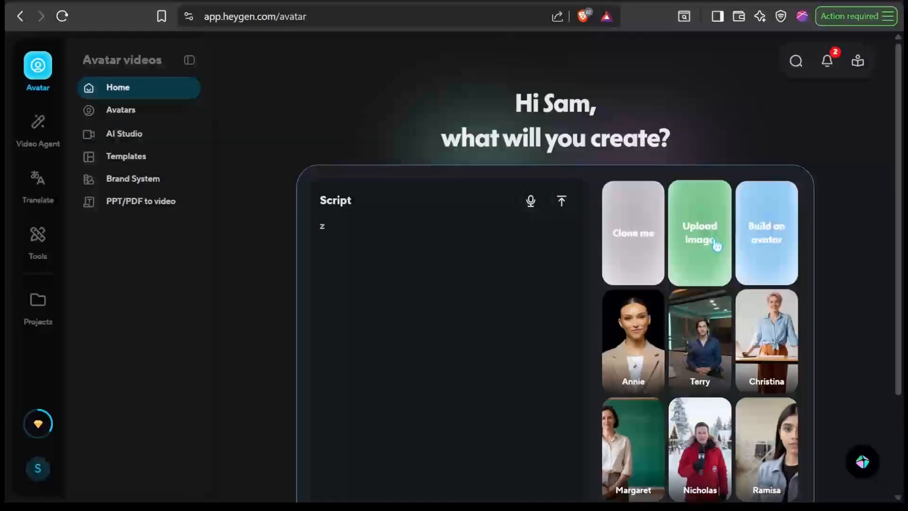
- Open the photo upload for creating an avatar, review the photo requirements and close the dialog
click(713, 241)
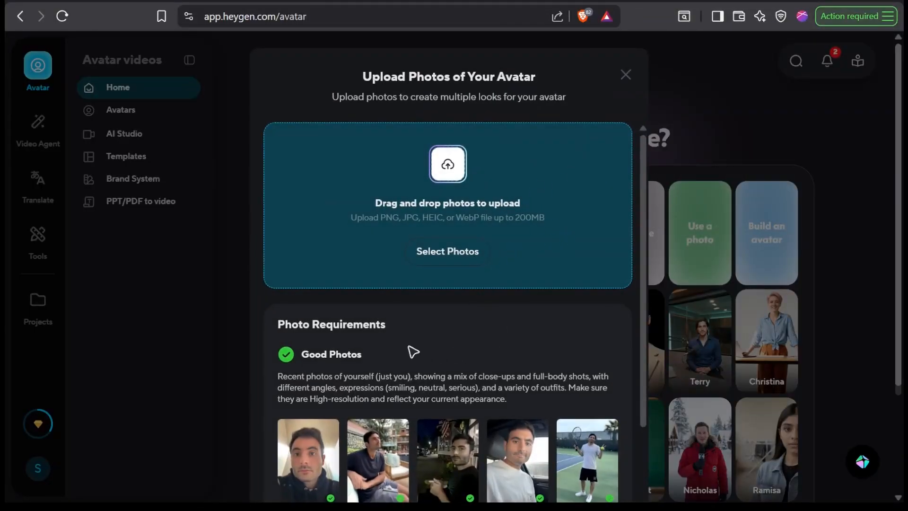
drag(643, 240, 651, 189)
click(820, 161)
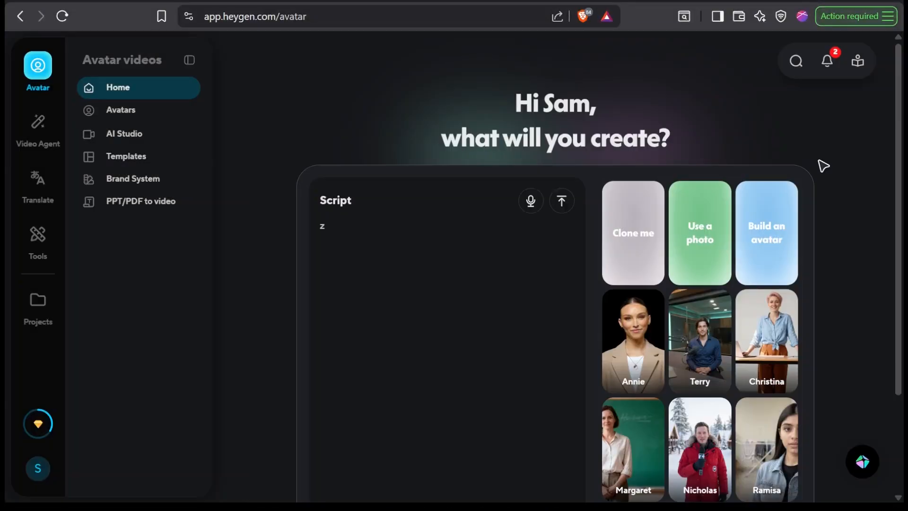
- Review the form for describing a new avatar's look, close it and clear the stray text from the script
click(777, 253)
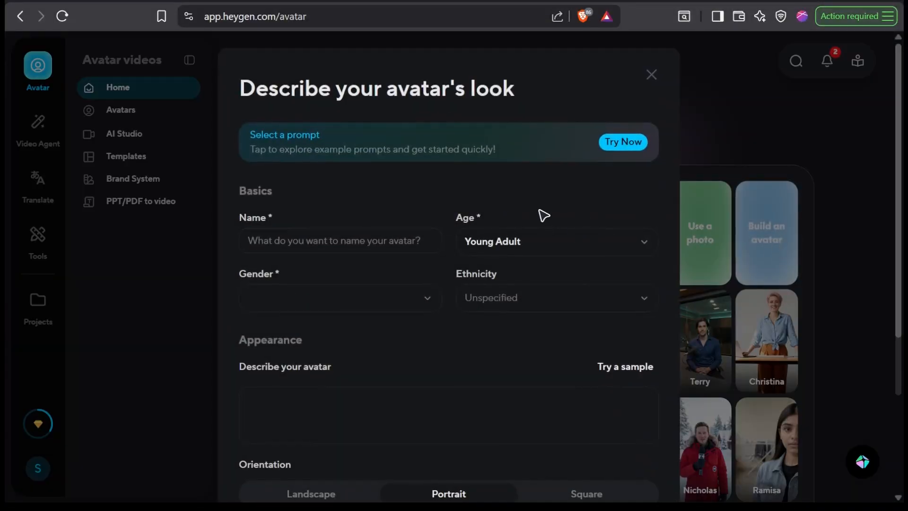
scroll(544, 216, down, 3)
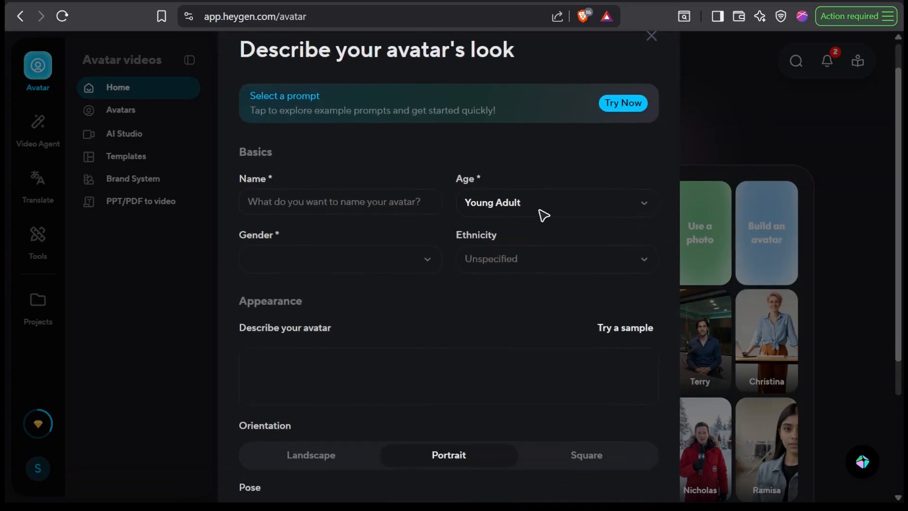
scroll(544, 215, down, 2)
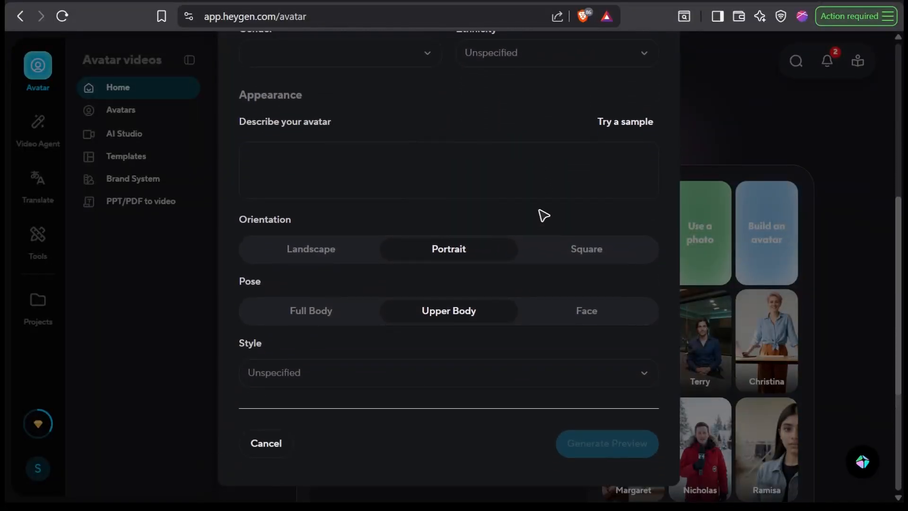
click(772, 125)
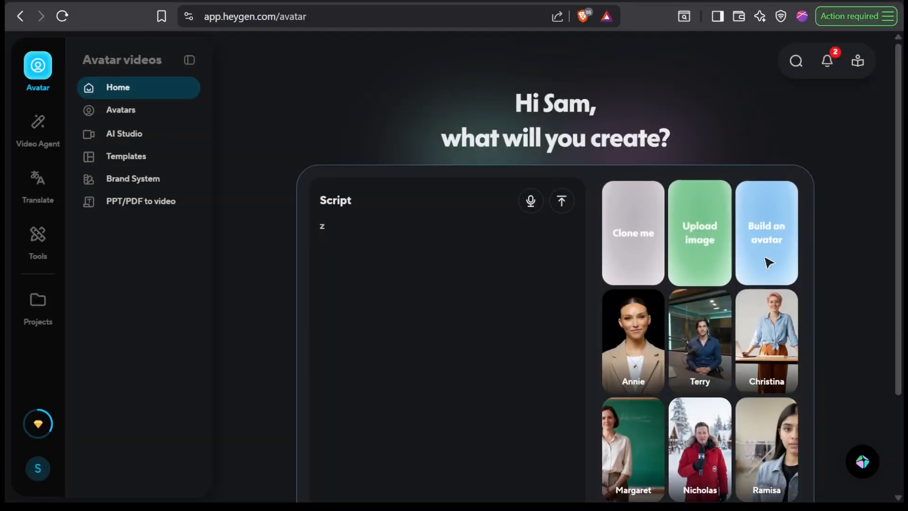
key(BackSpace)
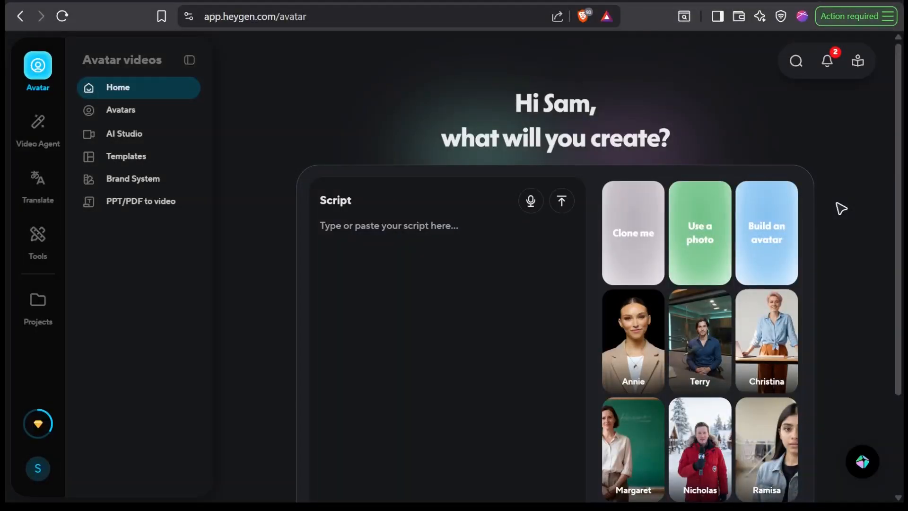
- Browse the stock avatars and Annie's looks, and select Pamela's white-sweater look with the desk microphone
scroll(840, 207, down, 3)
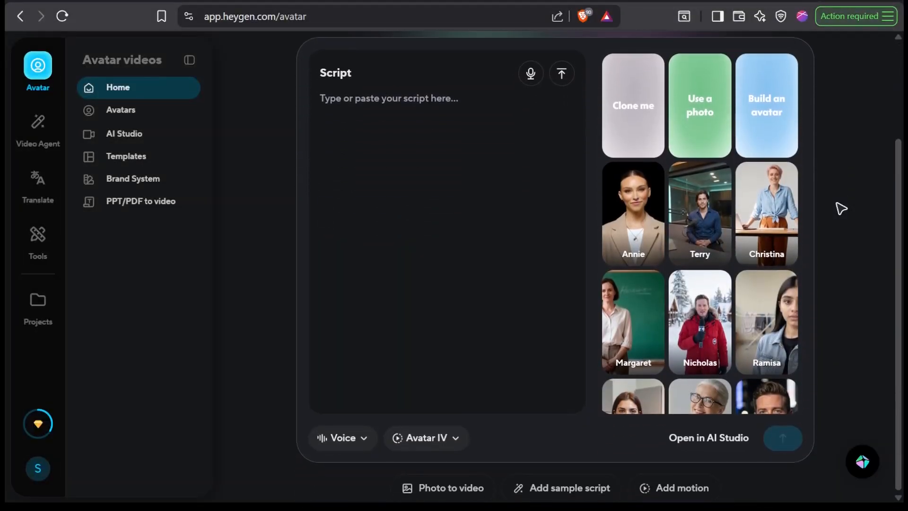
scroll(738, 284, down, 3)
scroll(730, 297, down, 1)
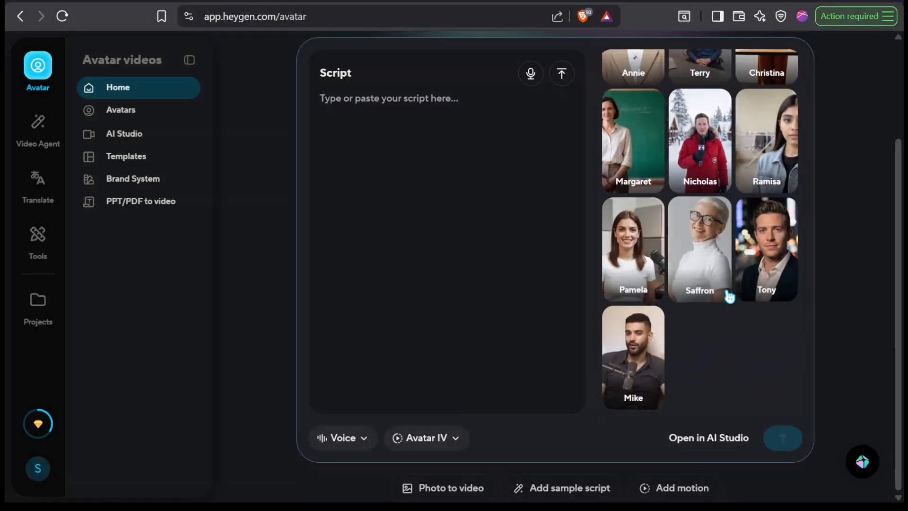
scroll(730, 297, up, 4)
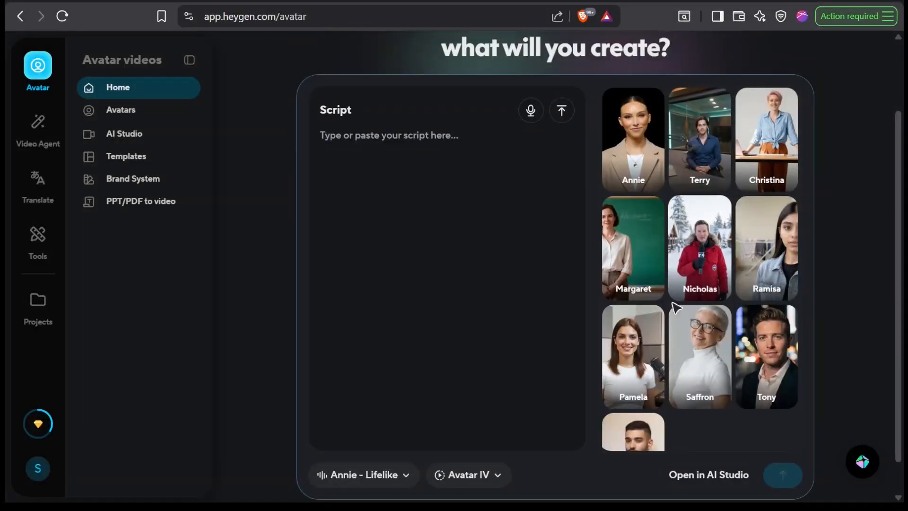
click(634, 163)
scroll(746, 265, down, 4)
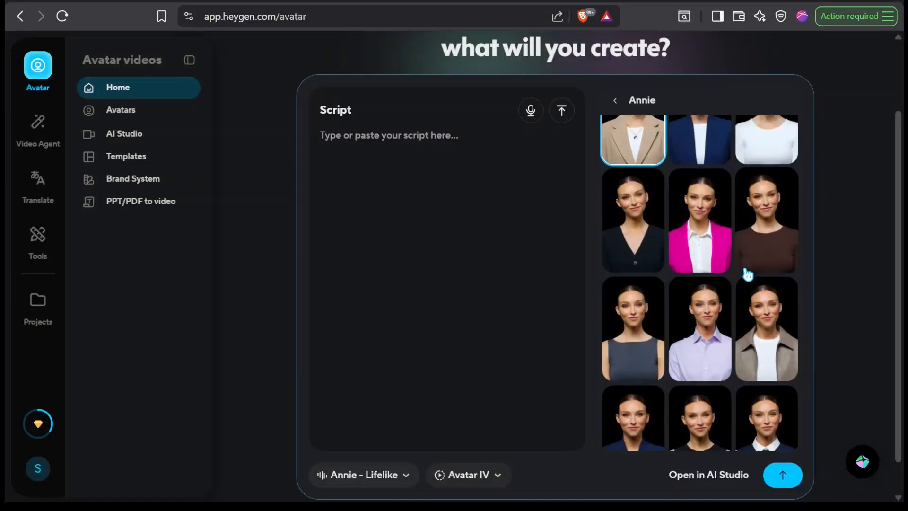
scroll(747, 274, down, 3)
scroll(744, 298, down, 3)
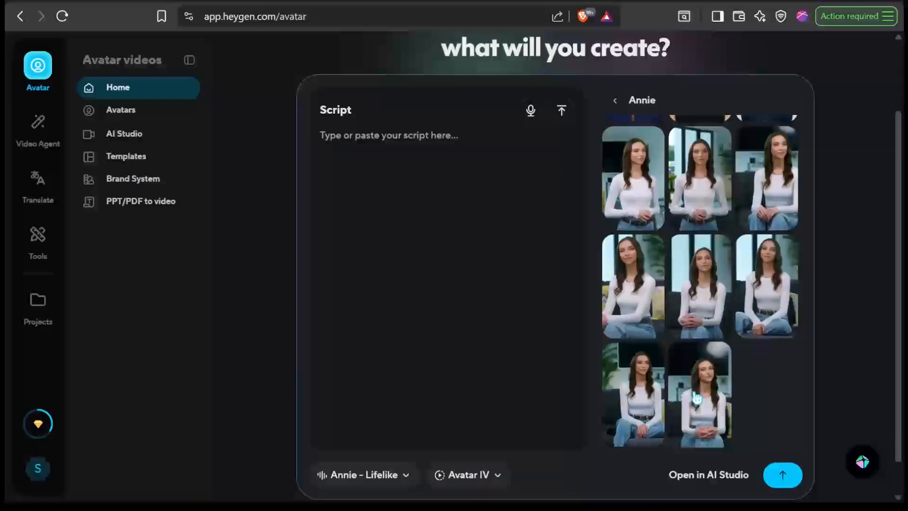
click(645, 405)
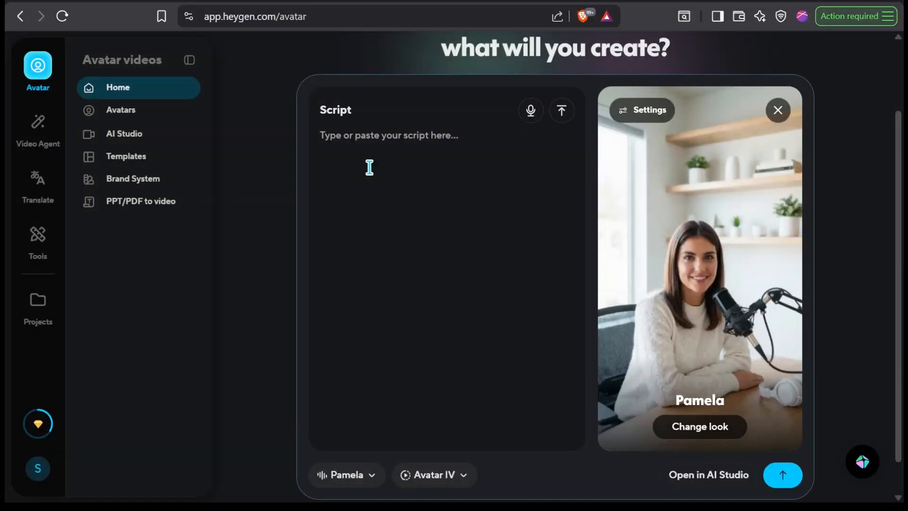
- Enter the full script on AI in fashion, beginning "Fashion isn’t just about the runway anymore; it’s about the algorithm."
click(442, 185)
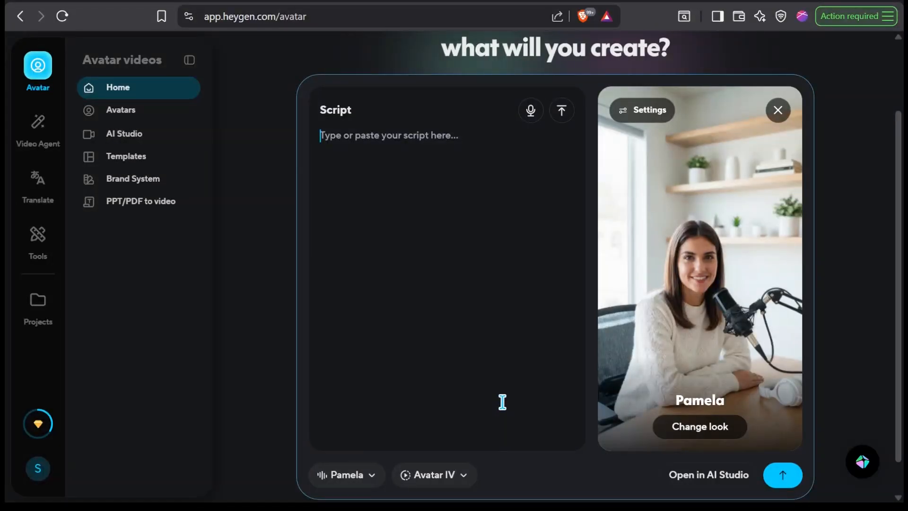
text(Fashion isn’t just about the runway anymore; it’s about the algorithm. AI is fundamentally rewriting how we dress, starting with hyper-personalization.  Gone are the days of "standard sizes." AI-driven body scanning and virtual fitting rooms are eliminating the guesswork, ensuring that "perfect fit" actually means your fit, reducing global returns by nearly 30%.  Behind the scenes, generative AI is acting as a co-designer, analyzing decades of trends to predict what’s next. This means smarter production cycles and significantly less textile waste—making "fast fashion" more sustainable through precision.  From your feed to your fabric, AI is the new head of design. The future of fashion isn't just worn; it's computed.)
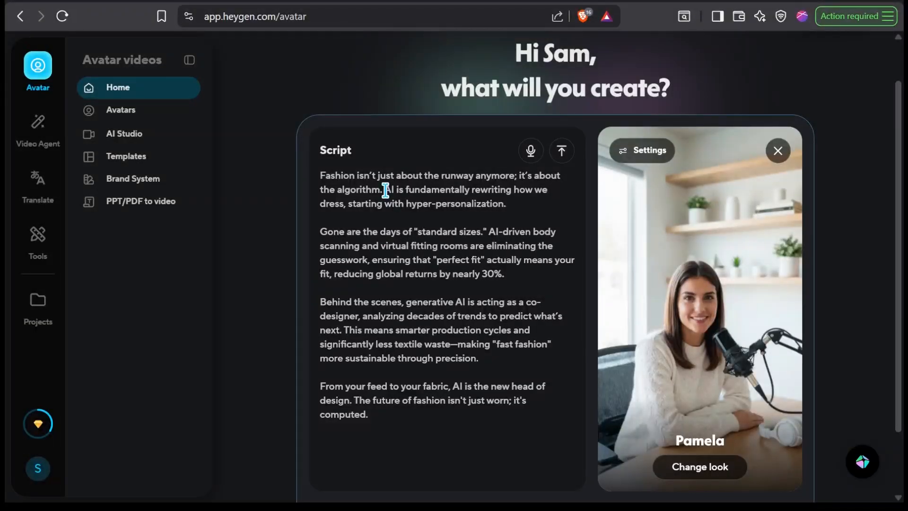
scroll(845, 305, down, 1)
scroll(845, 306, down, 1)
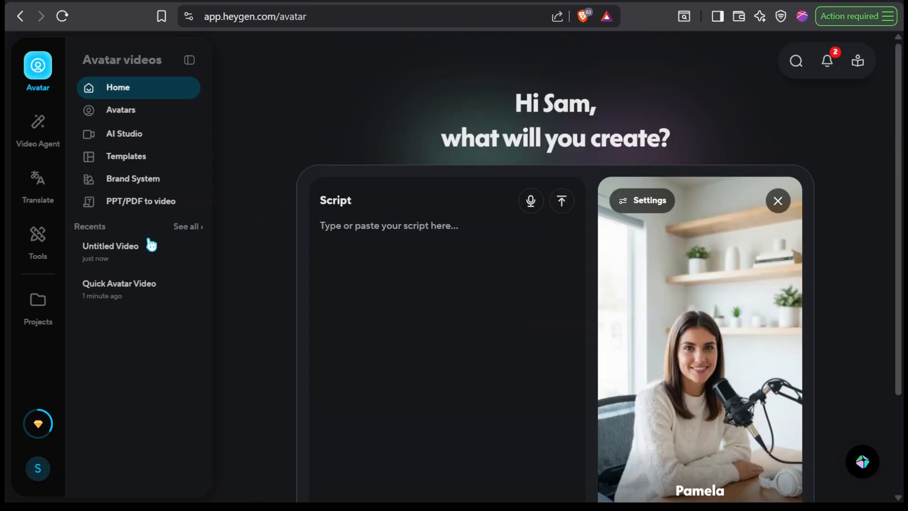
- Open the recent Untitled Video and add two scenes, scripted with the "Fashion isn’t just about the runway" and "Gone are the days" paragraphs
mouse_move(70, 251)
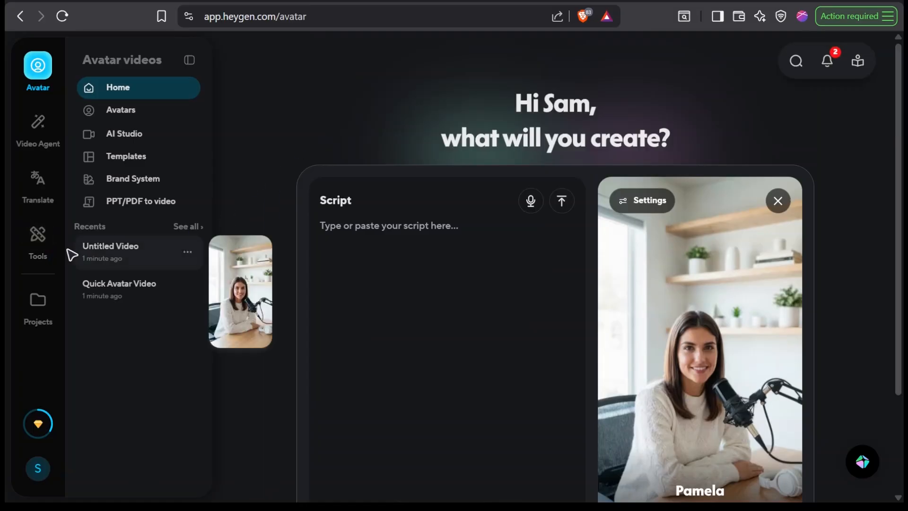
click(123, 253)
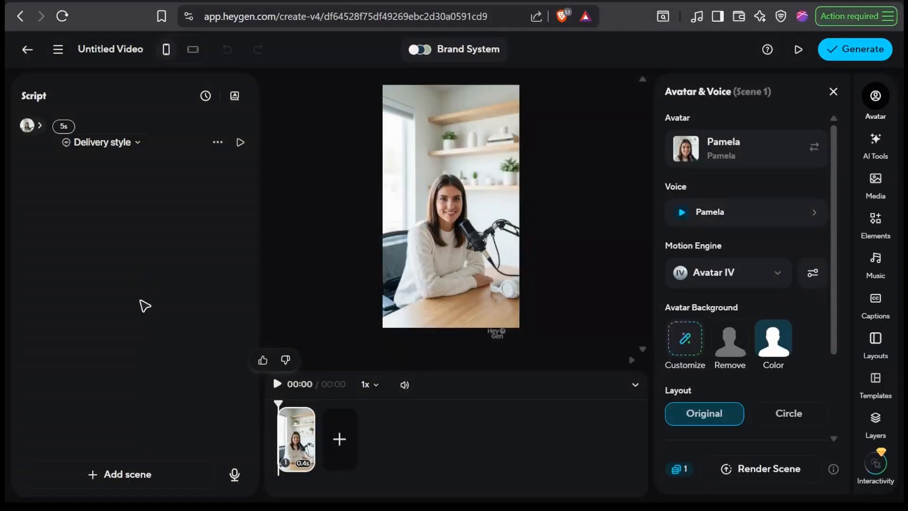
click(132, 485)
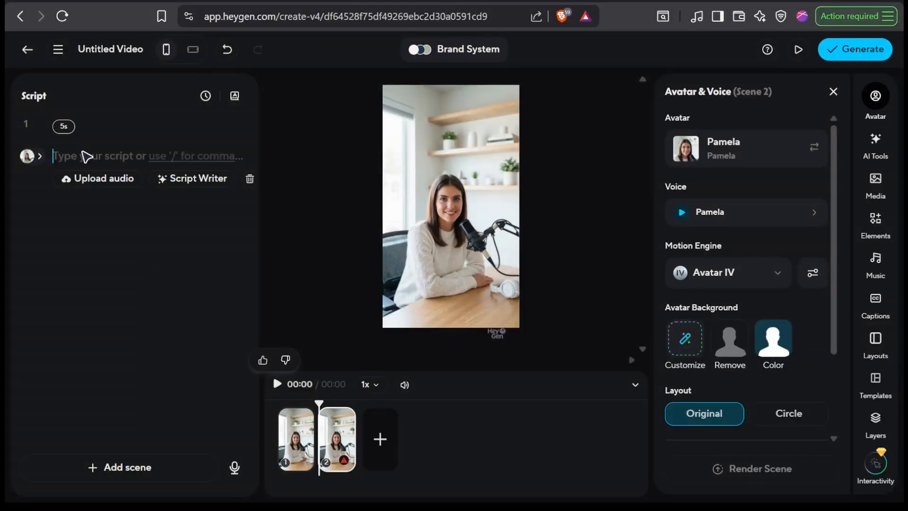
text(Fashion isn’t just about the runway anymore; it’s about the algorithm. AI is fundamentally rewriting how we dress, starting with hyper-personalization.)
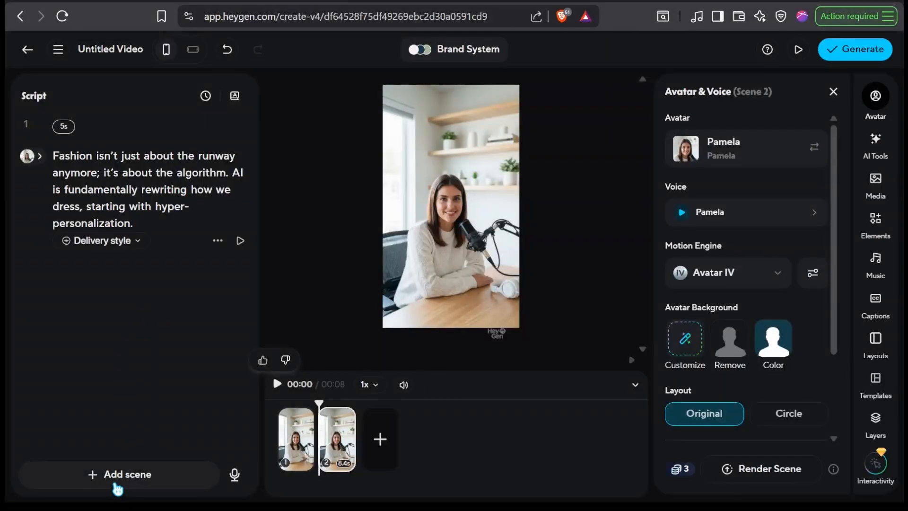
click(131, 354)
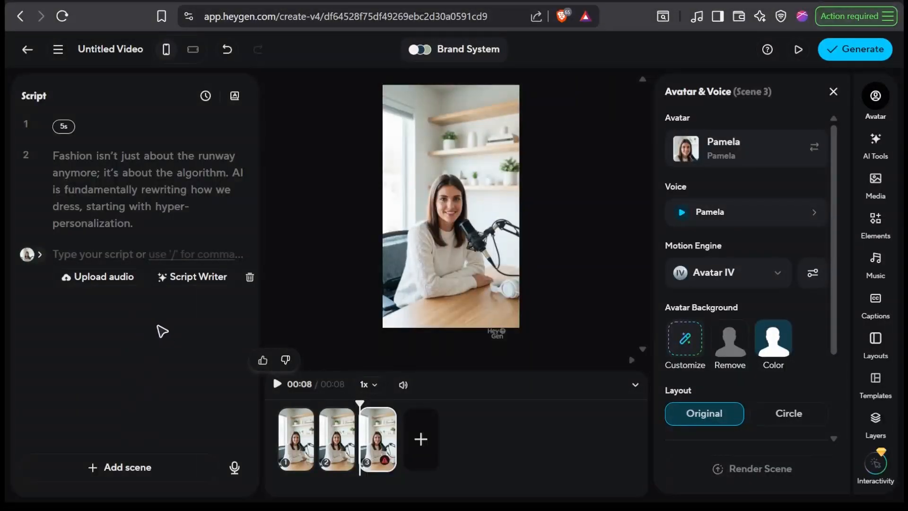
text(Gone are the days of "standard sizes." AI-driven body scanning and virtual fitting rooms are eliminating the guesswork, ensuring that "perfect fit" actually means your fit, reducing global returns by nearly 30%.)
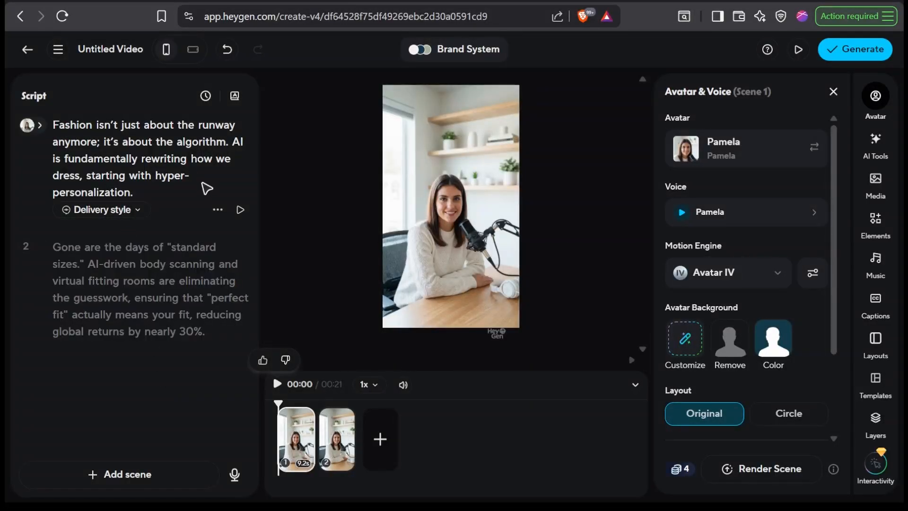
- Play back scene 1's speech, browse the HeyGen library of voices for Pamela, and sample the Brittney voice
click(243, 213)
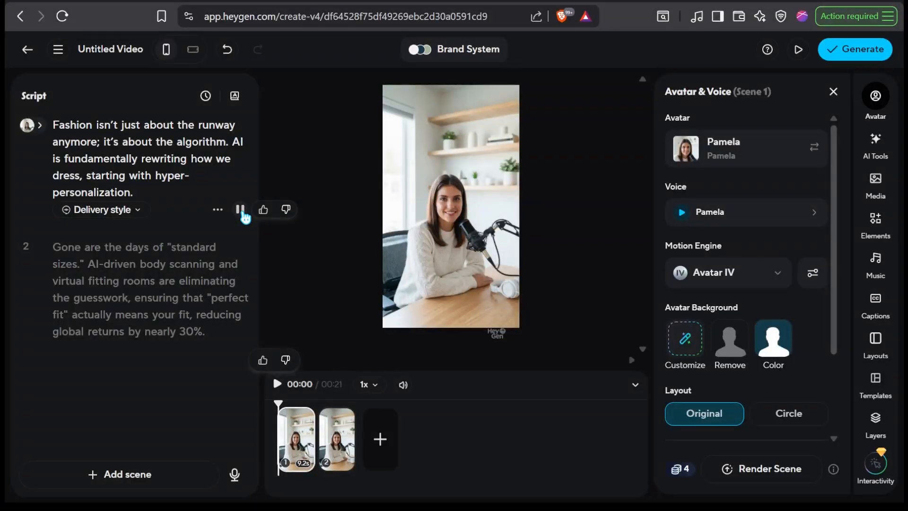
click(240, 210)
click(744, 211)
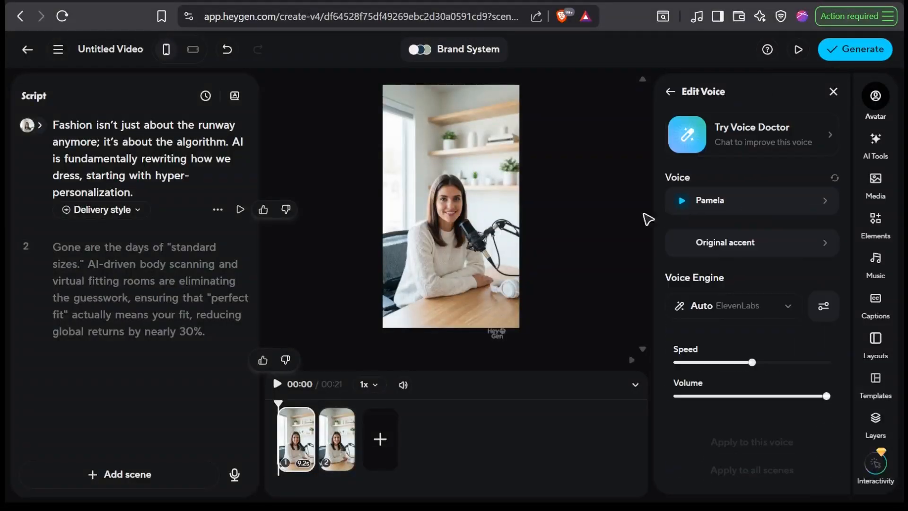
click(804, 204)
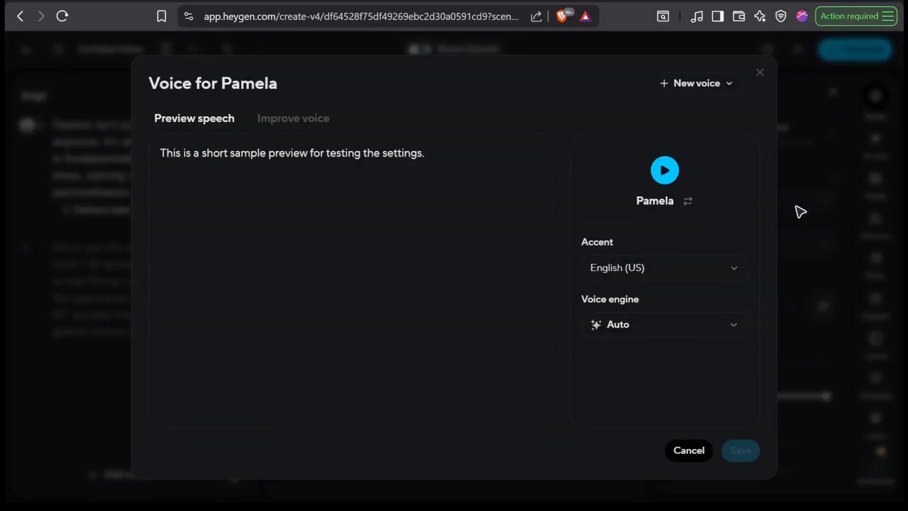
click(682, 197)
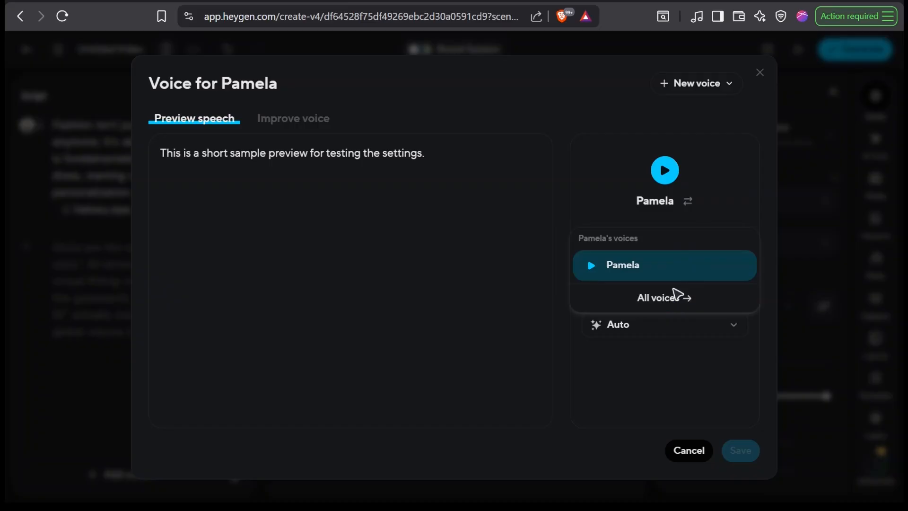
click(669, 302)
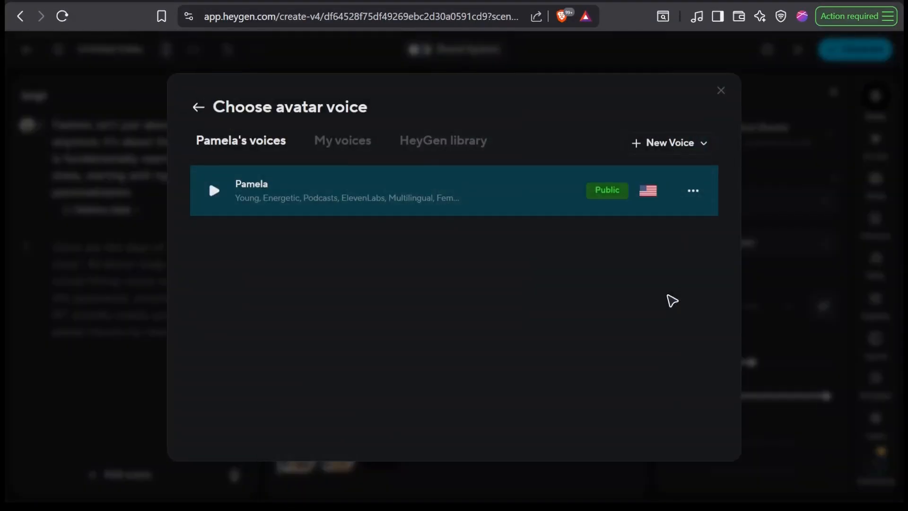
click(442, 152)
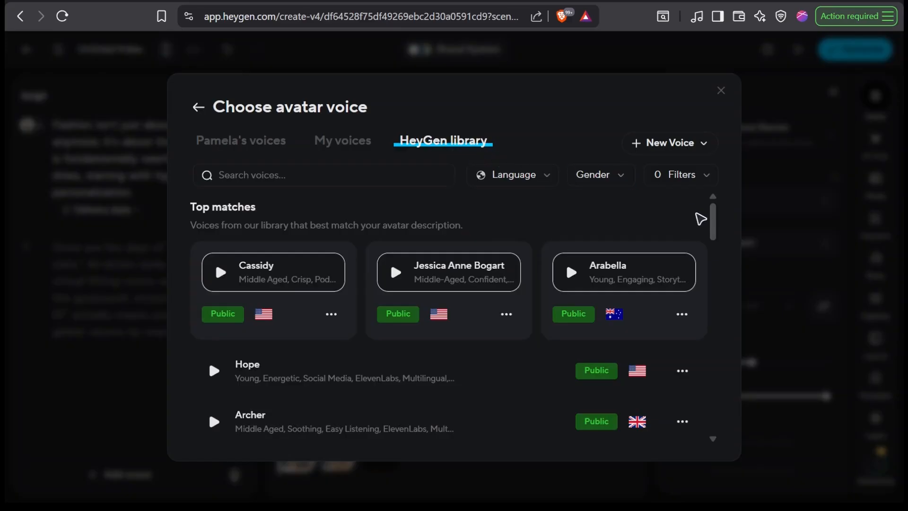
drag(711, 207, 724, 244)
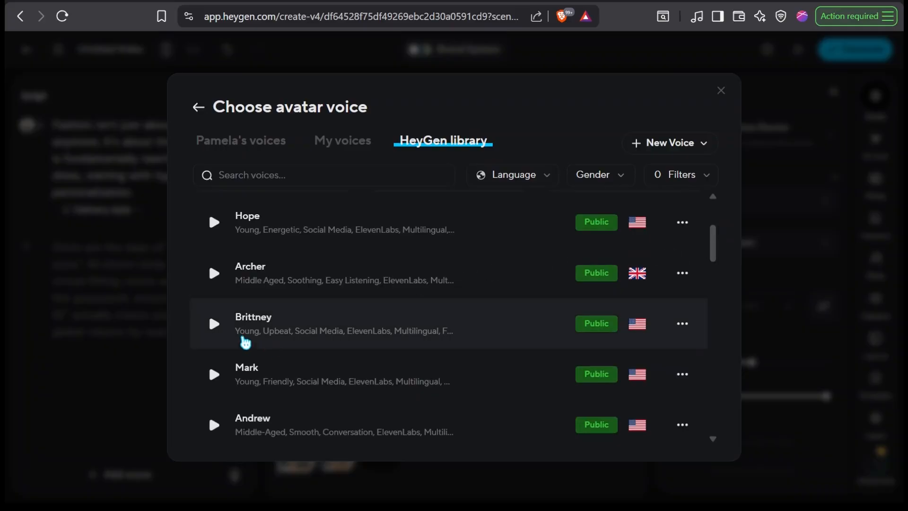
click(214, 326)
click(214, 326)
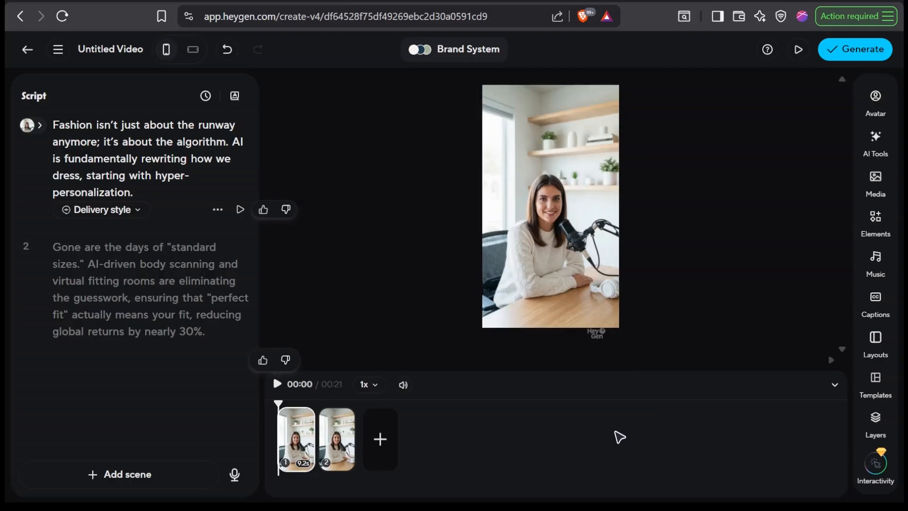
- Record a spoken reading of the script, play it back, and add it to the video as a new audio scene
click(235, 475)
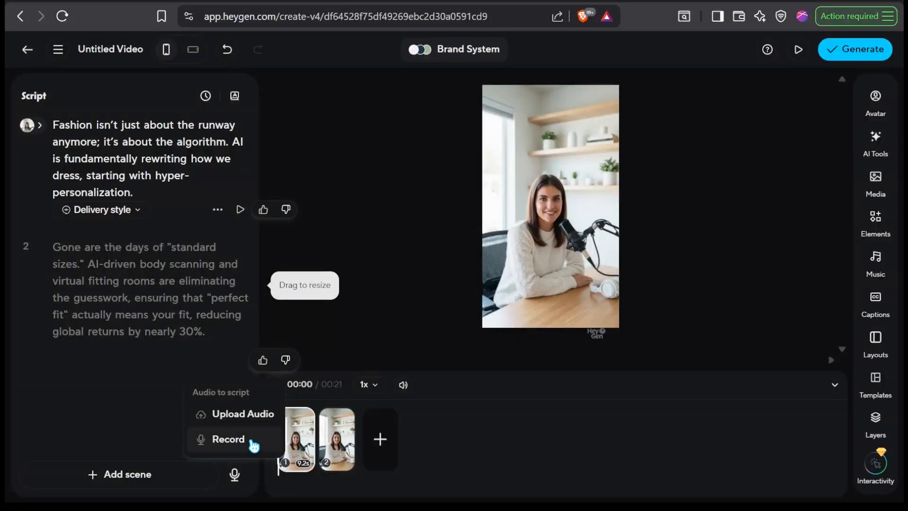
click(225, 442)
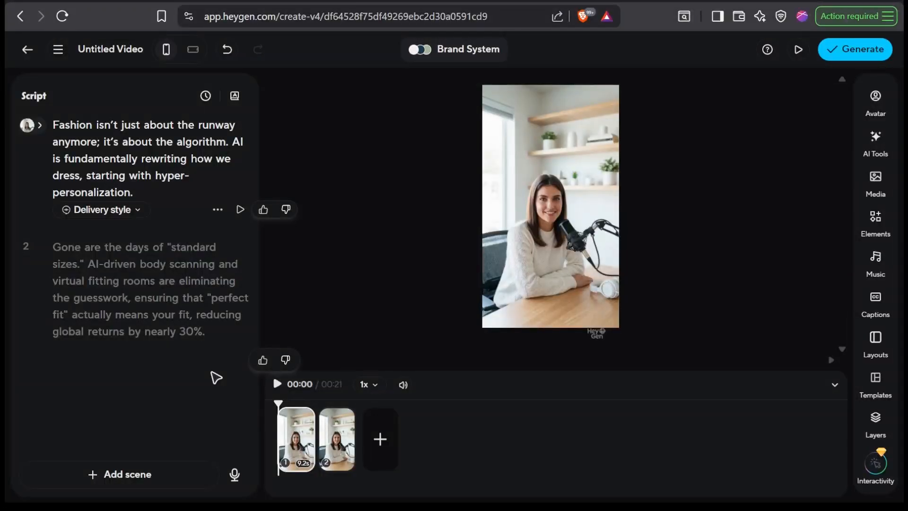
click(235, 476)
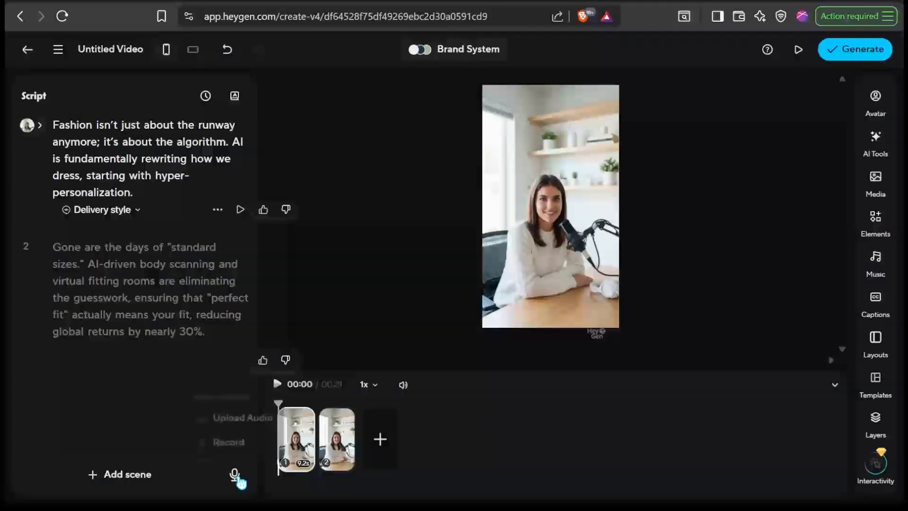
click(204, 438)
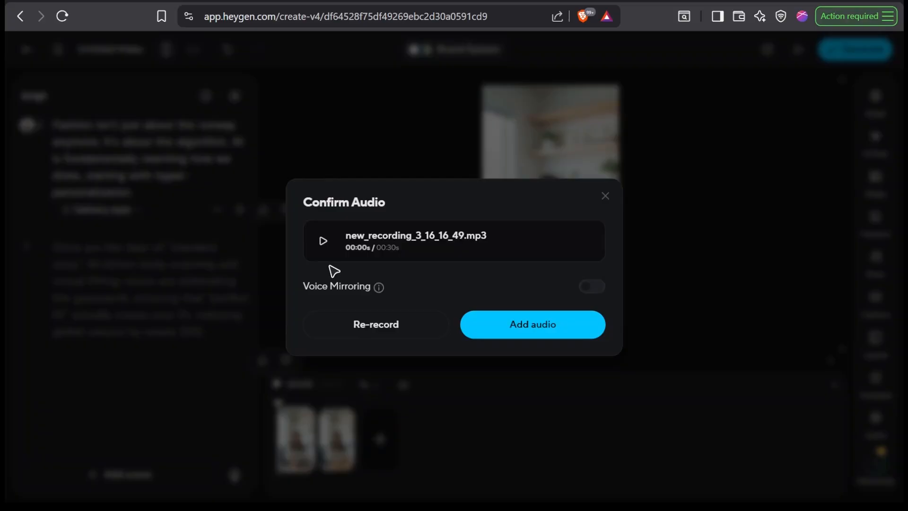
click(324, 241)
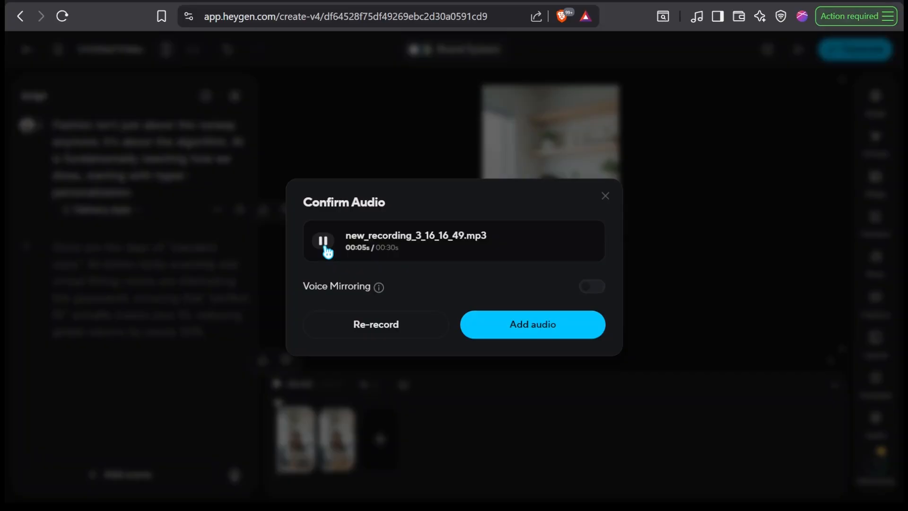
click(325, 244)
click(550, 337)
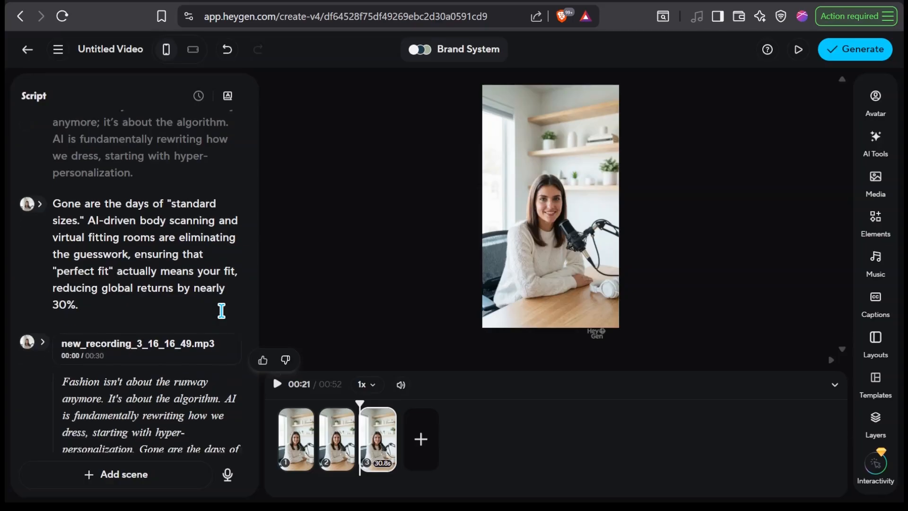
scroll(221, 310, down, 5)
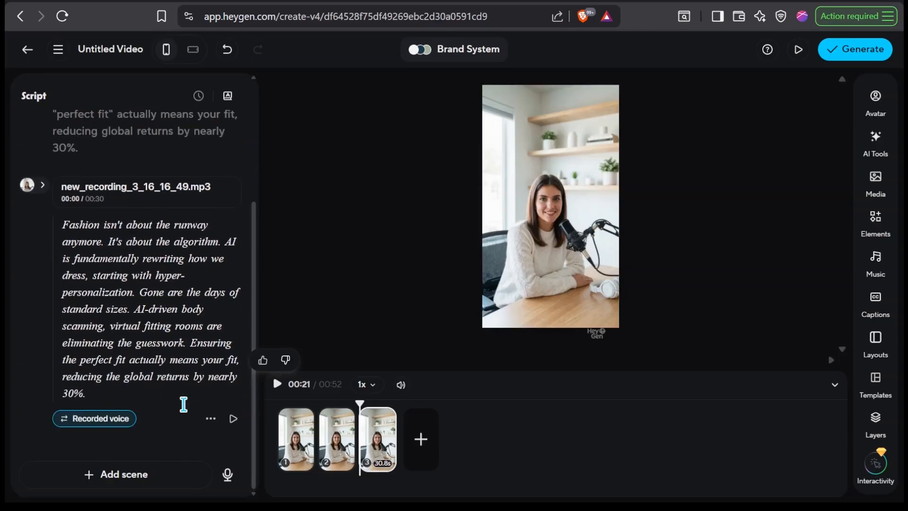
scroll(184, 404, up, 4)
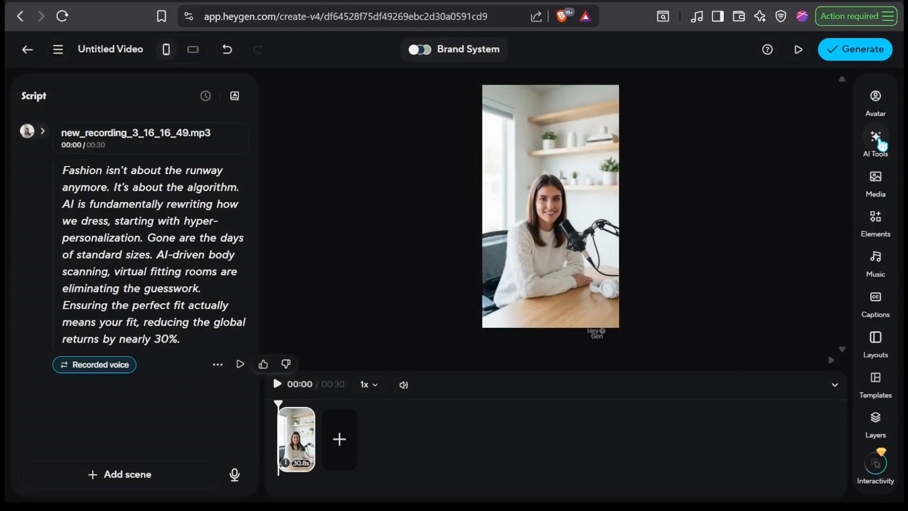
- Review the scene's avatar and voice settings, the AI tools and the available text and motion elements
click(876, 96)
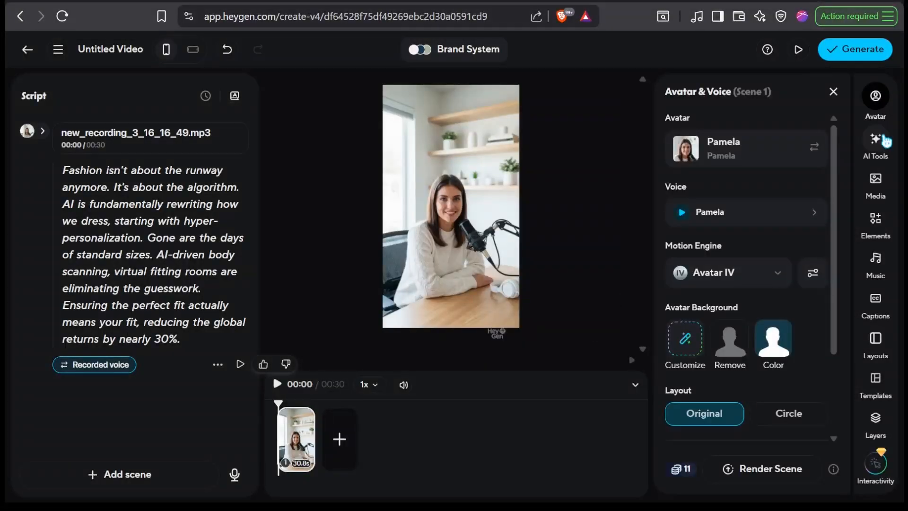
click(877, 152)
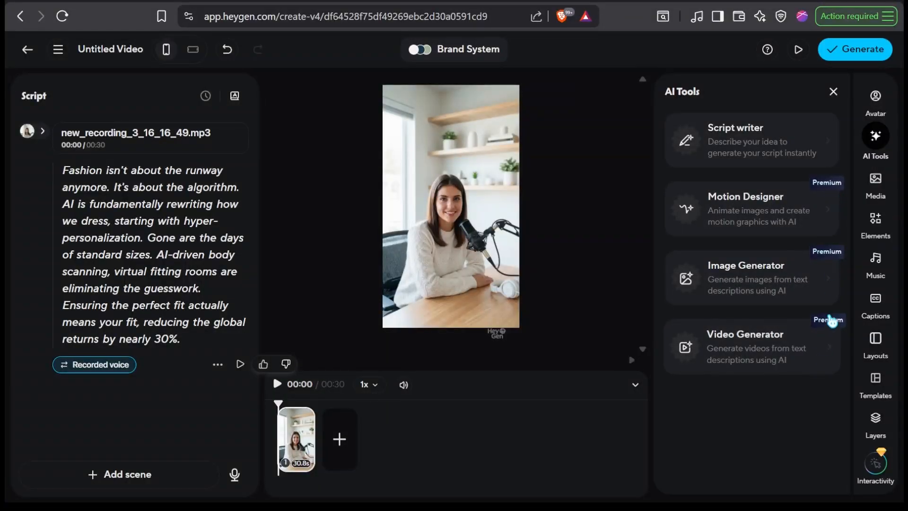
click(877, 186)
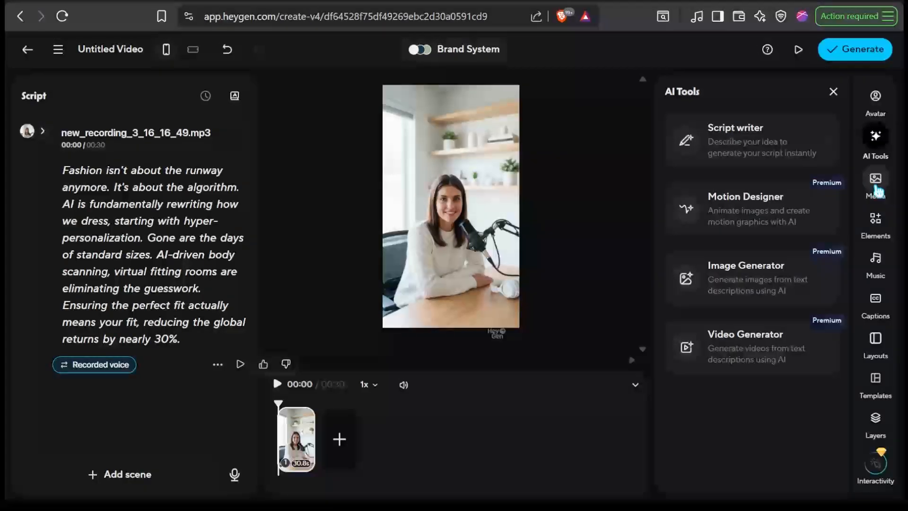
click(877, 228)
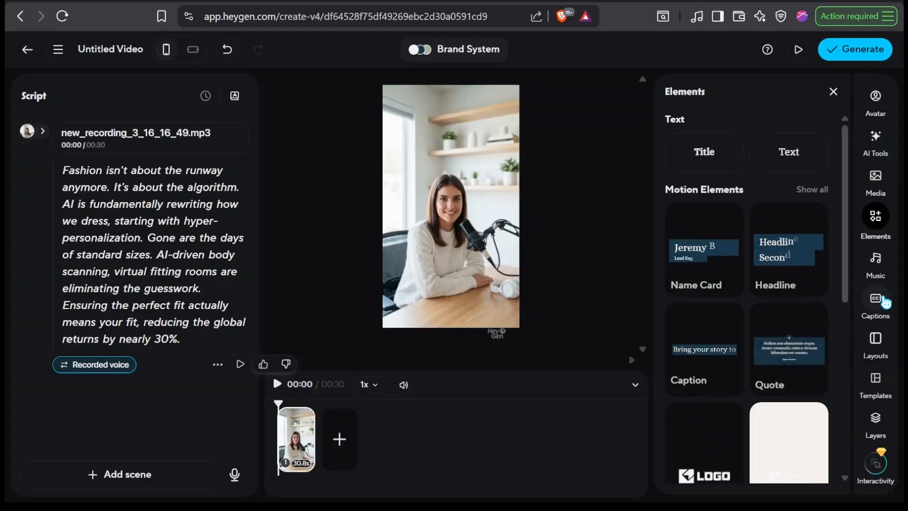
- Add captions in the Bebas Neue style with yellow word highlighting, and place them at the bottom edge of the video frame
click(884, 303)
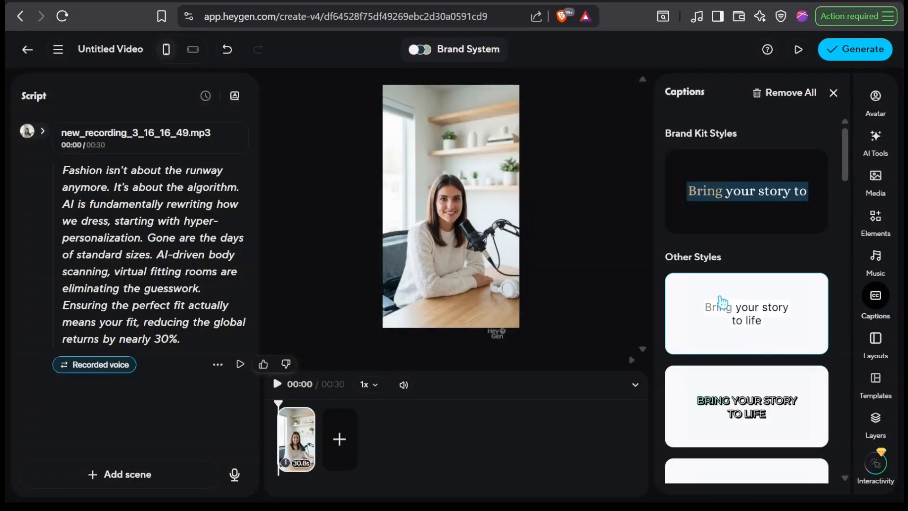
scroll(719, 305, down, 1)
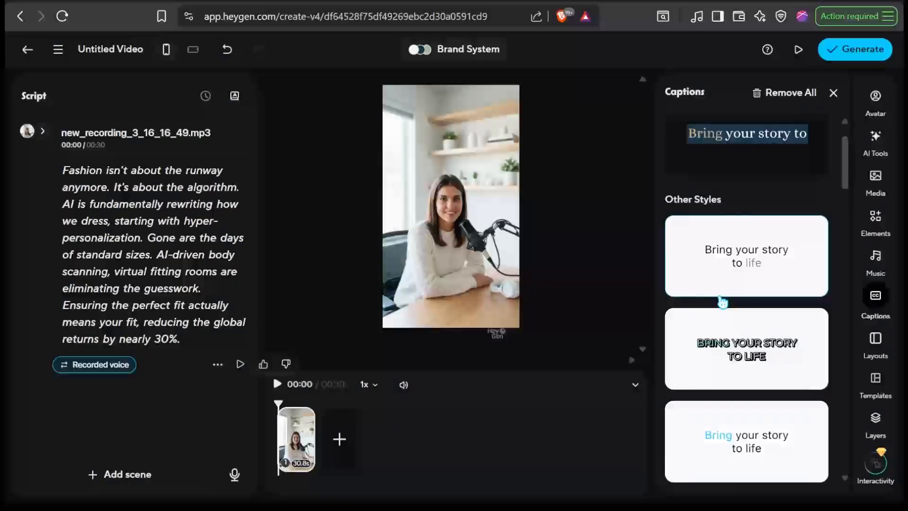
scroll(722, 302, down, 3)
scroll(722, 301, down, 3)
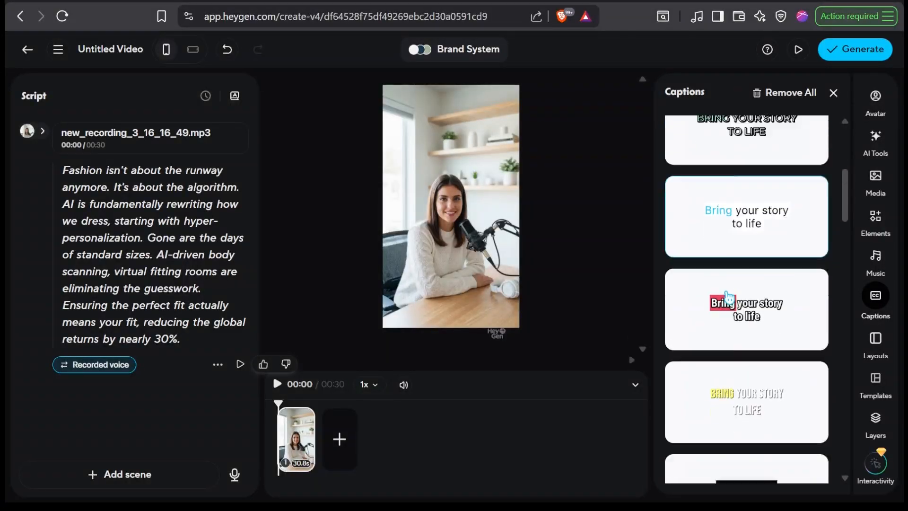
click(741, 309)
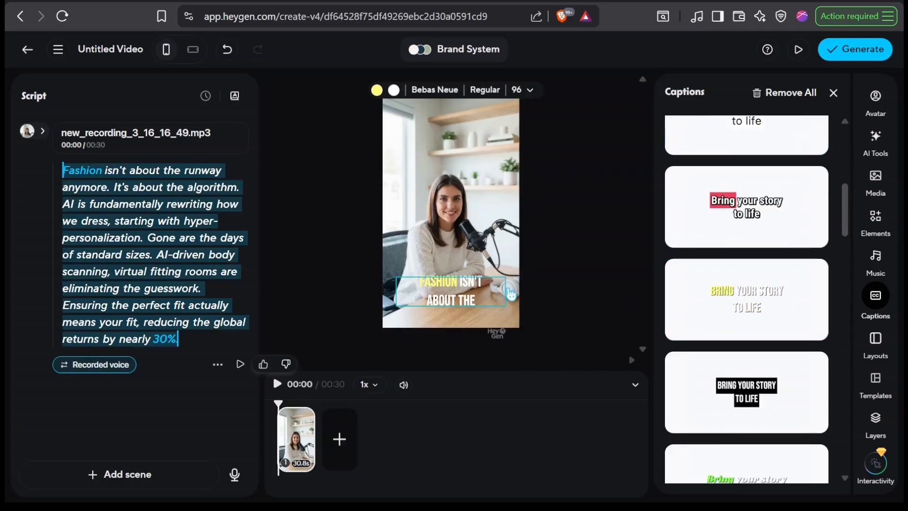
drag(481, 305, 483, 323)
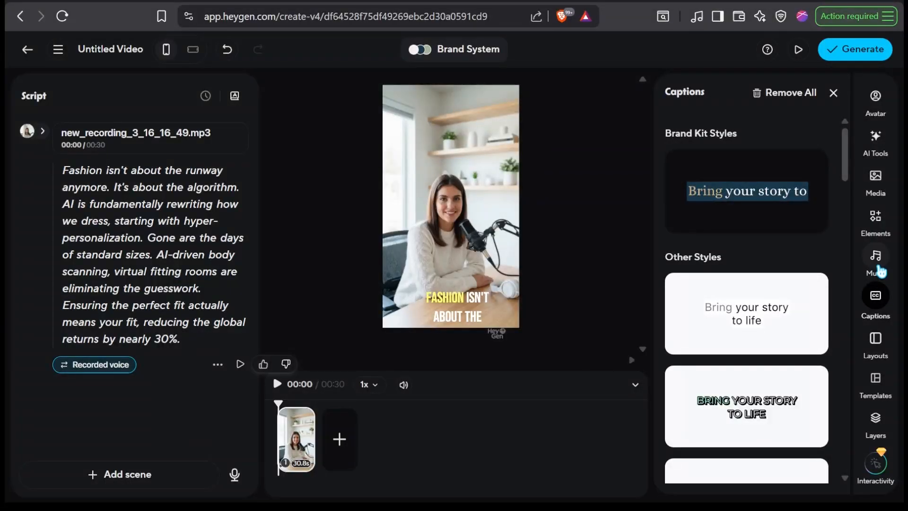
- Examine the available scene layouts, from Avatar Only to Intro and Outro, and close the list
click(876, 340)
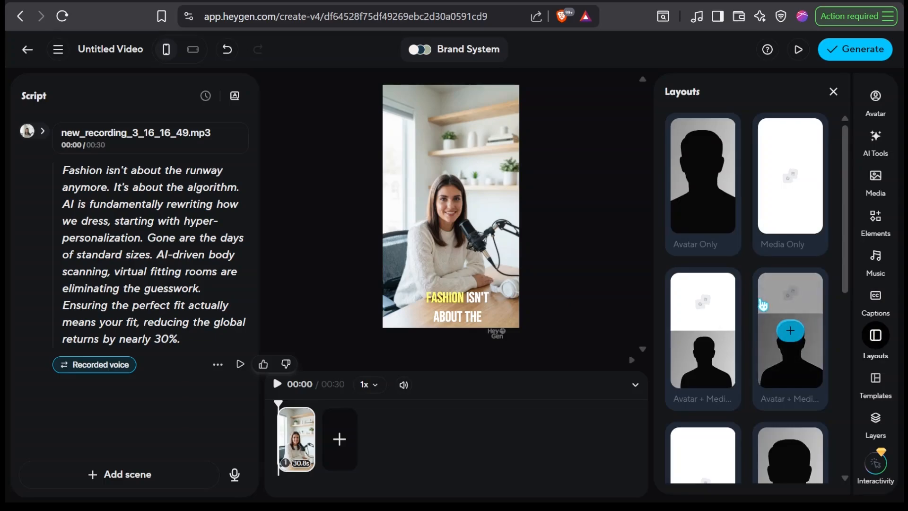
scroll(764, 305, down, 6)
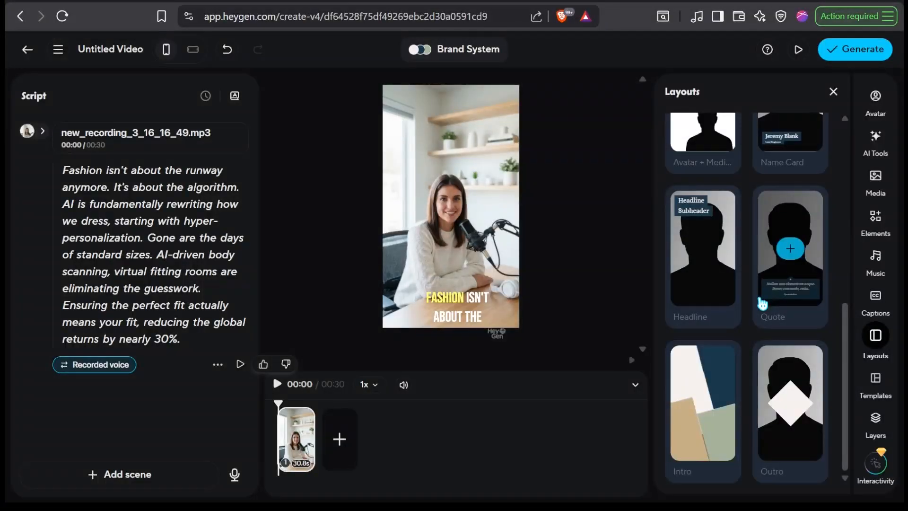
scroll(762, 302, up, 2)
scroll(763, 302, down, 2)
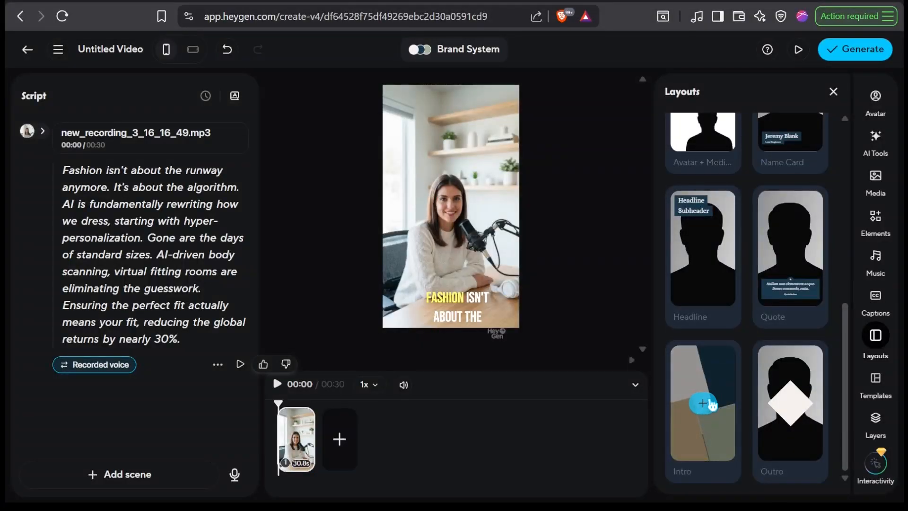
scroll(711, 404, up, 1)
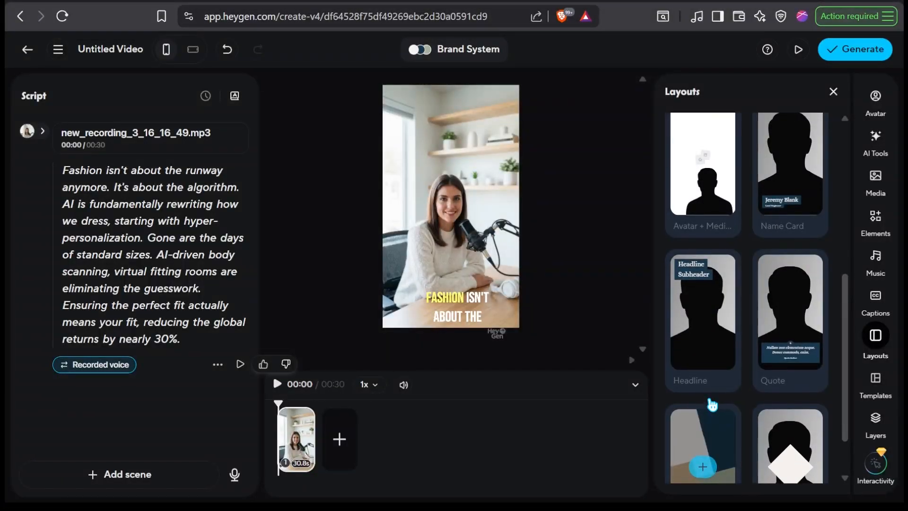
scroll(712, 403, up, 1)
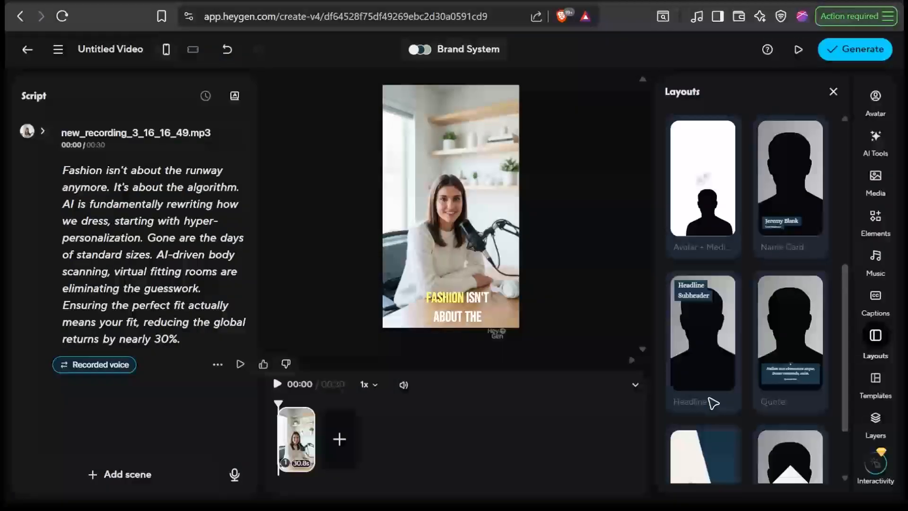
scroll(714, 403, up, 1)
scroll(712, 404, up, 2)
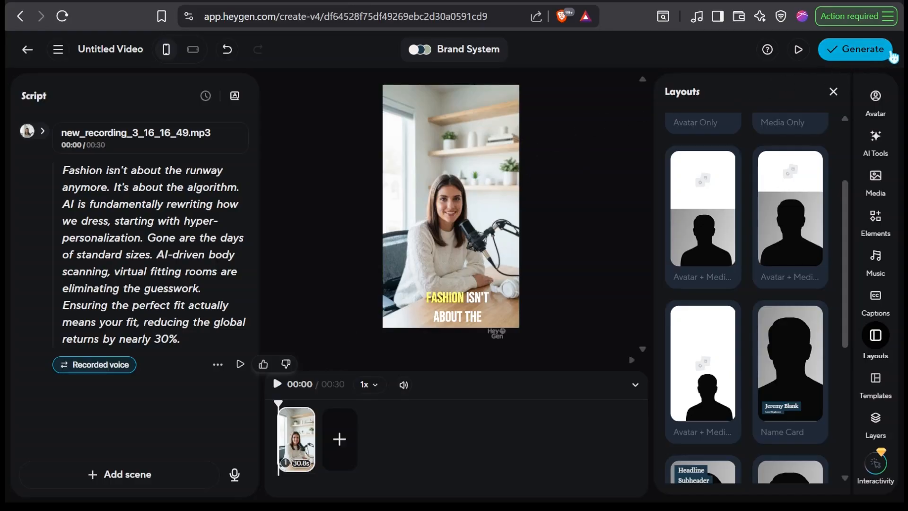
click(833, 92)
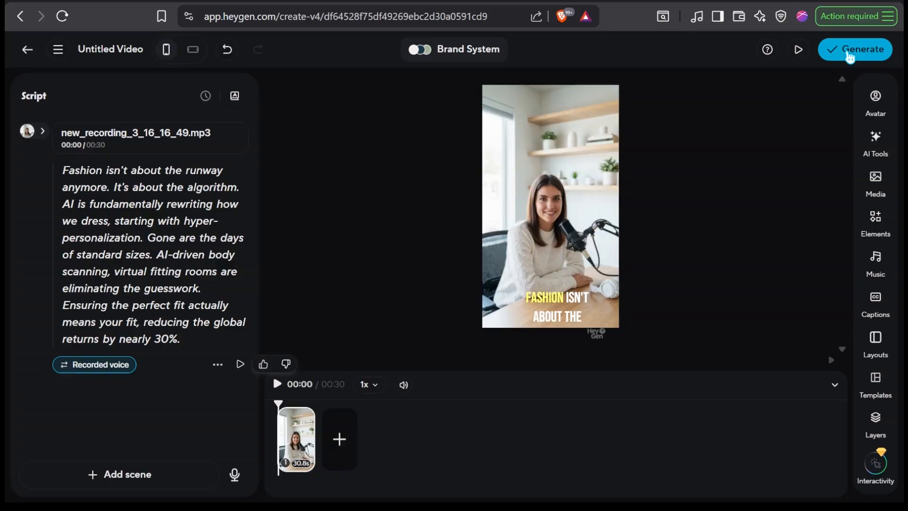
- Title the video "Fashion" and submit it for generation
click(850, 55)
text(Fashion)
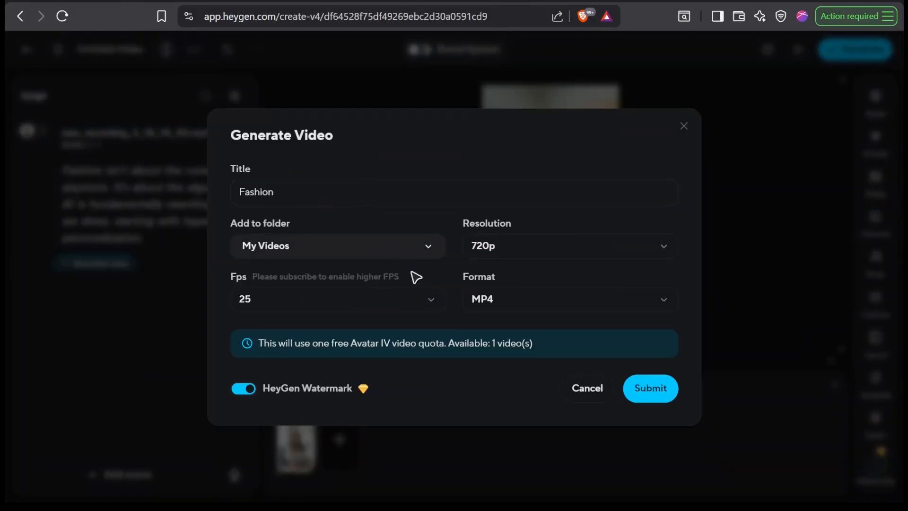
click(671, 393)
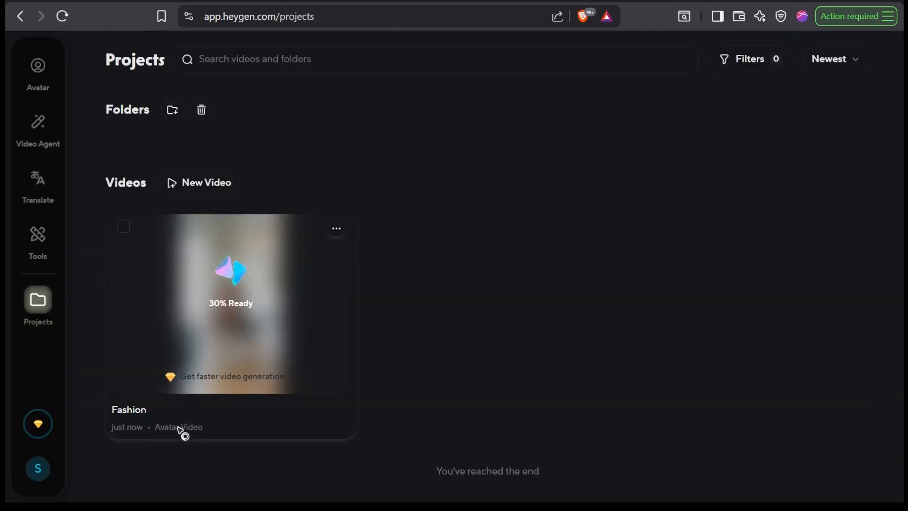
mouse_move(207, 289)
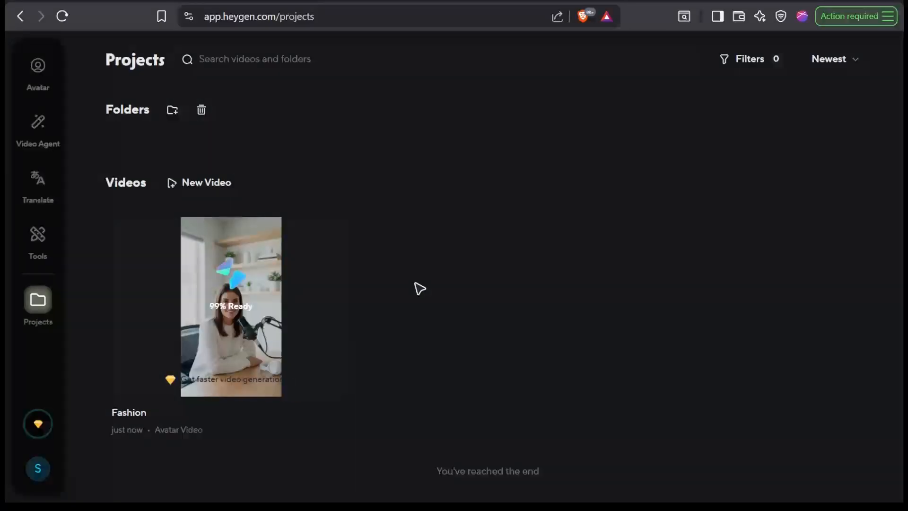
- Open the Video Agent's new video page and look over its prompt area
click(39, 126)
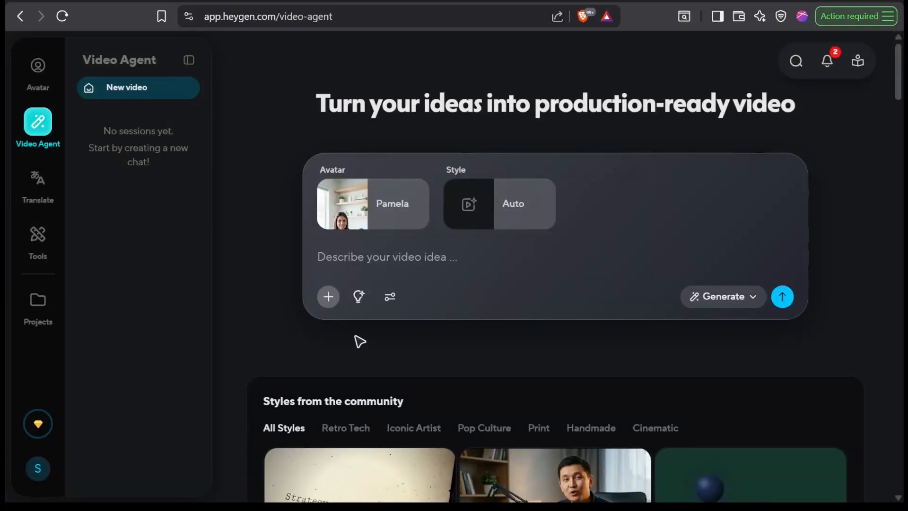
scroll(360, 342, down, 1)
scroll(360, 341, up, 1)
scroll(360, 342, down, 1)
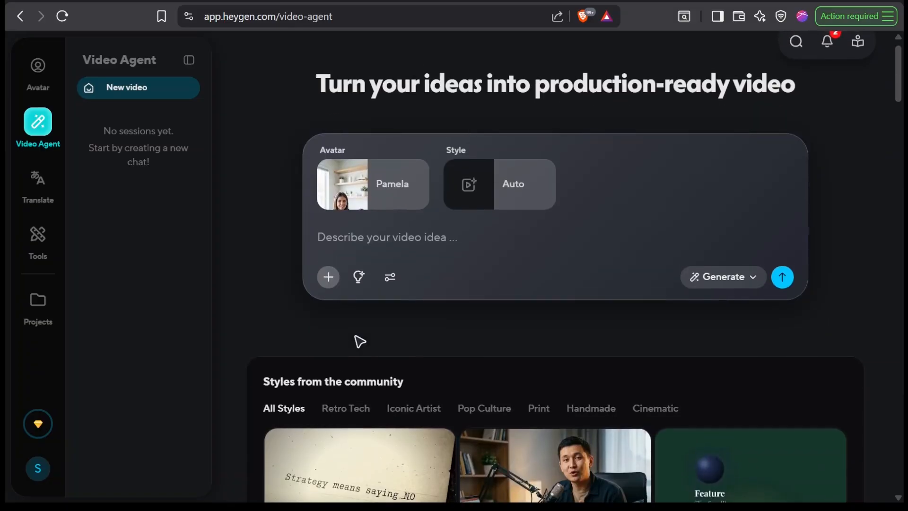
scroll(360, 341, up, 1)
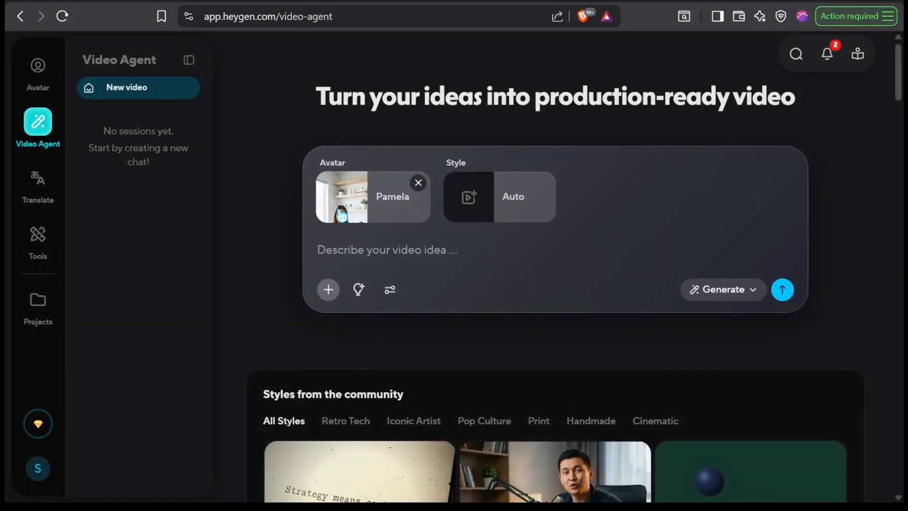
- Choose the public avatar Elora for the video, in the look seated in a chair with a green blazer
click(340, 215)
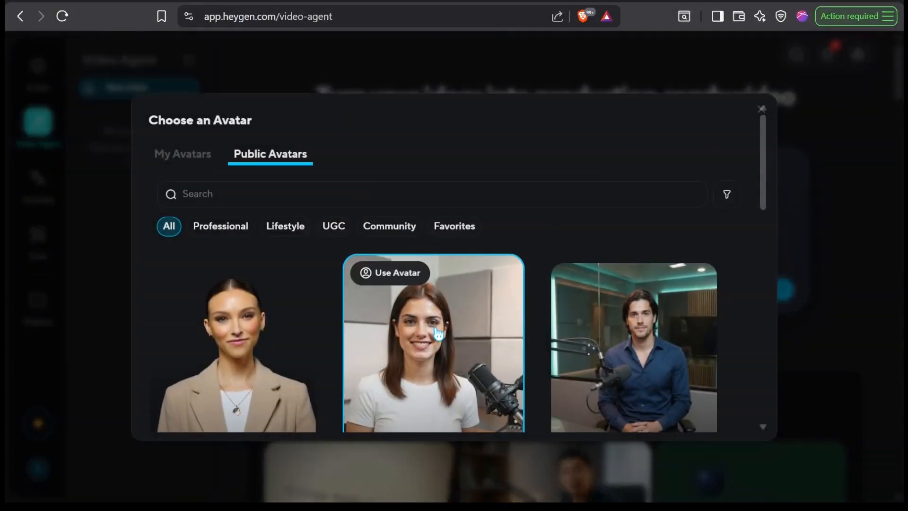
scroll(439, 334, down, 10)
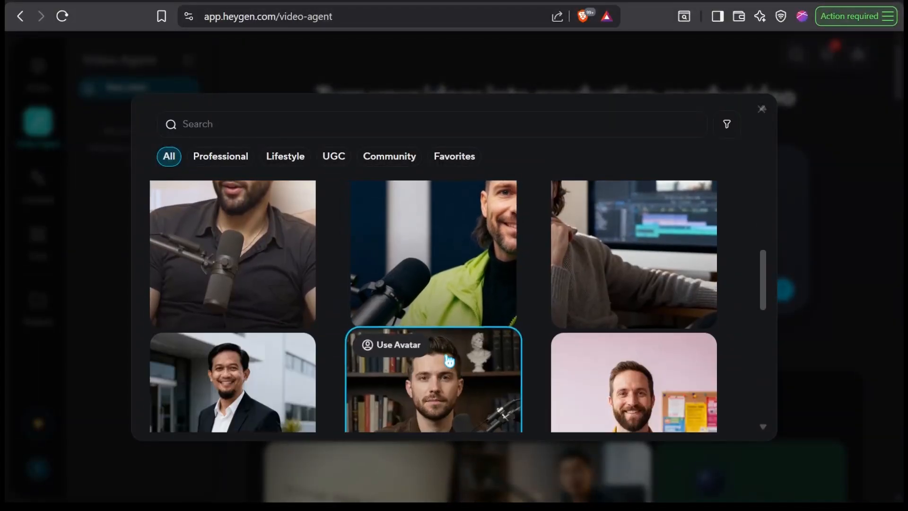
scroll(447, 354, down, 5)
scroll(447, 359, down, 4)
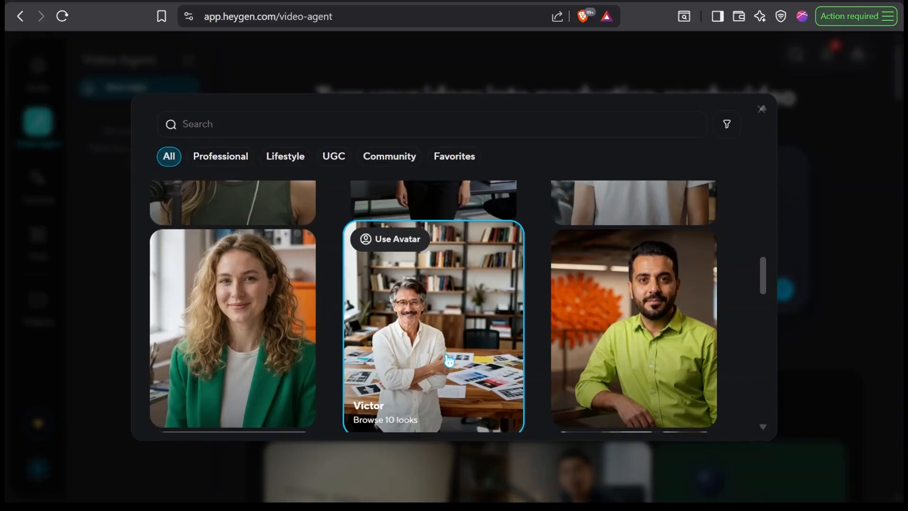
scroll(448, 361, down, 5)
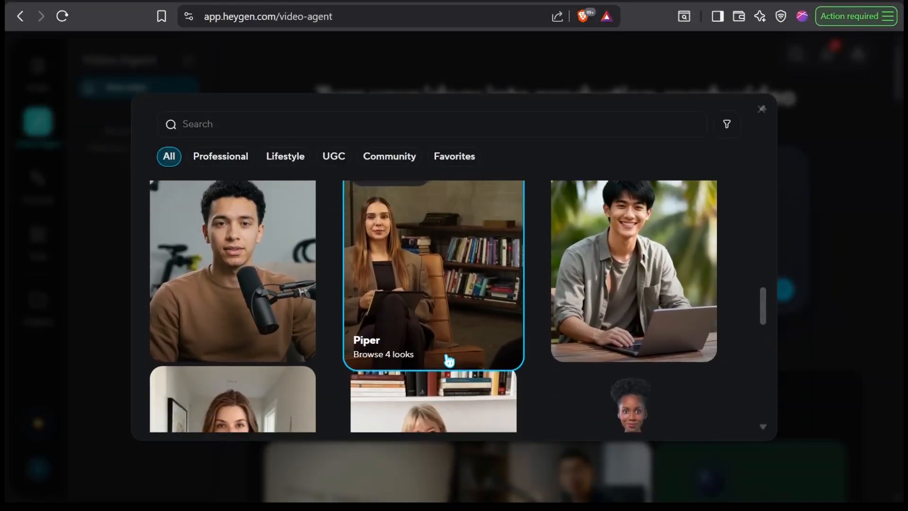
scroll(274, 337, up, 5)
click(263, 288)
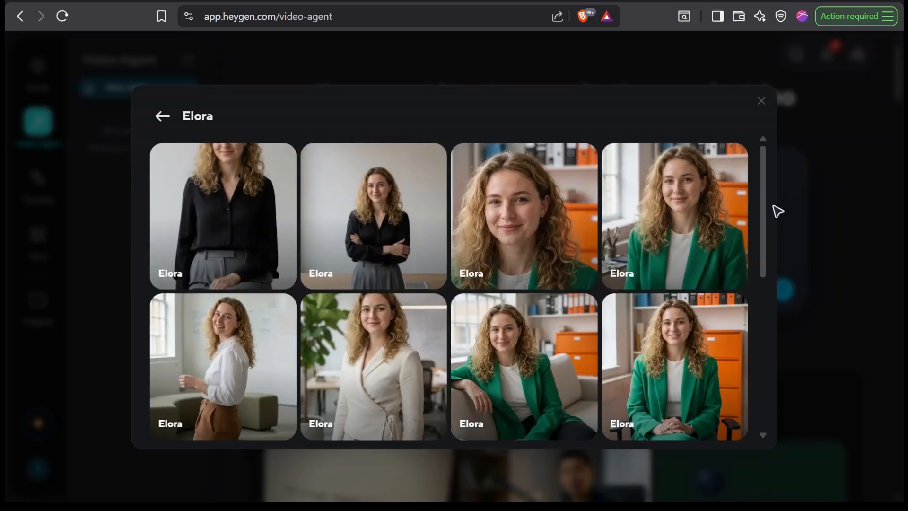
drag(765, 236, 766, 260)
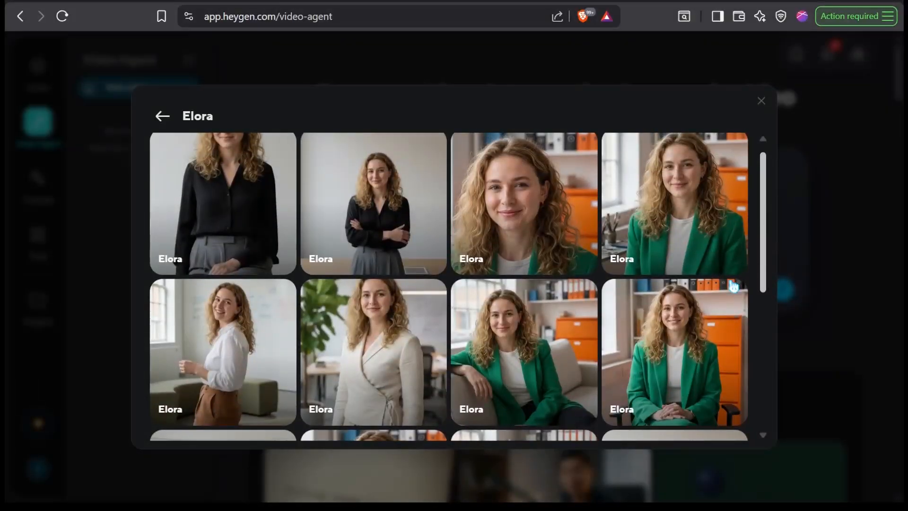
click(694, 341)
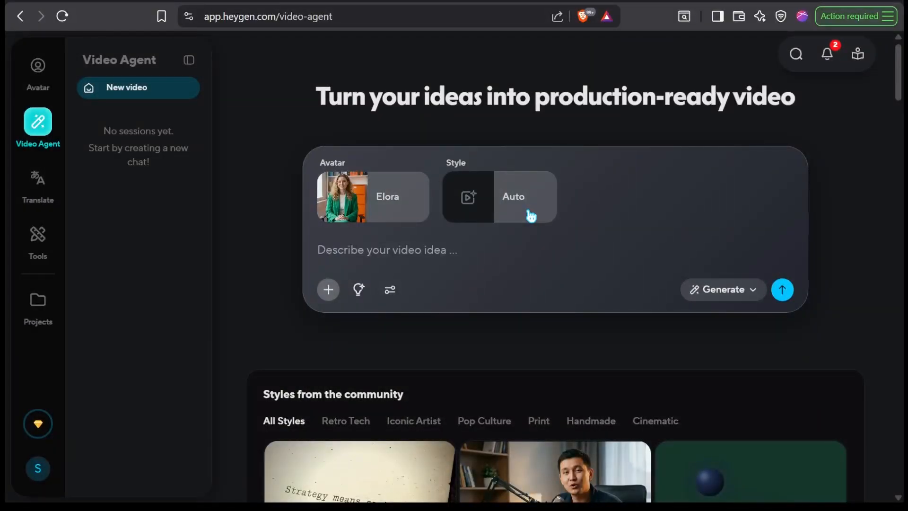
- Browse the community styles and apply the Newspaper style from the Print category to the video
scroll(530, 214, down, 7)
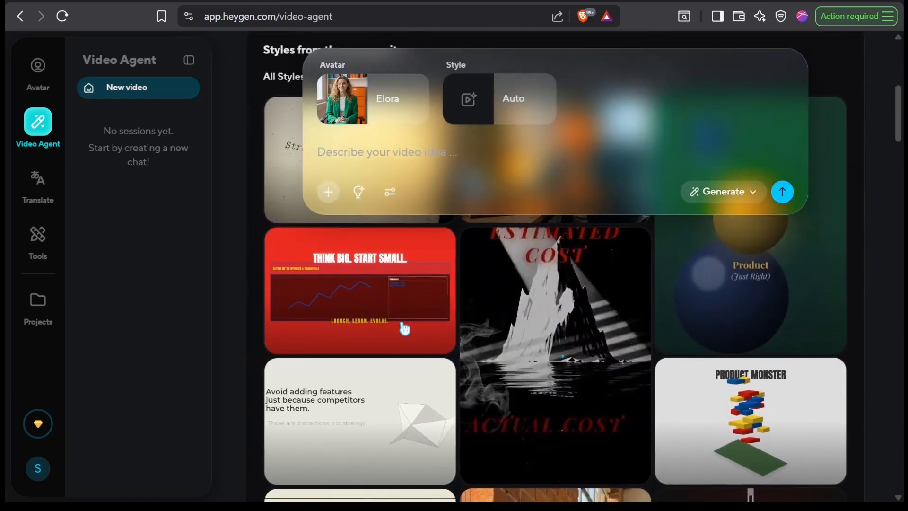
mouse_move(385, 325)
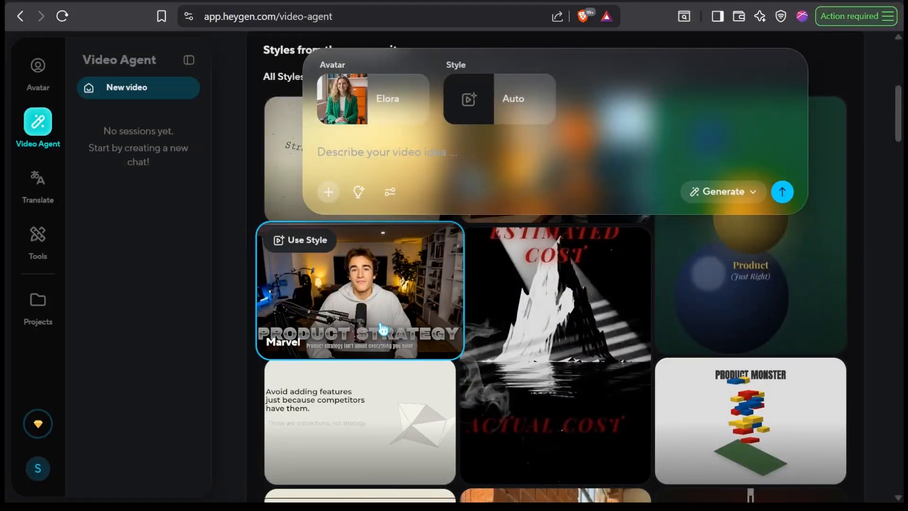
scroll(384, 331, down, 2)
scroll(388, 368, down, 1)
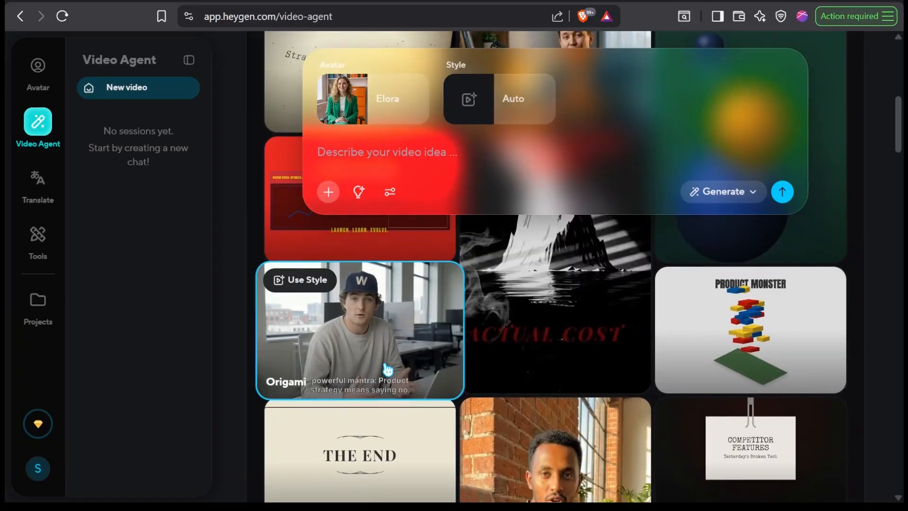
scroll(388, 368, down, 1)
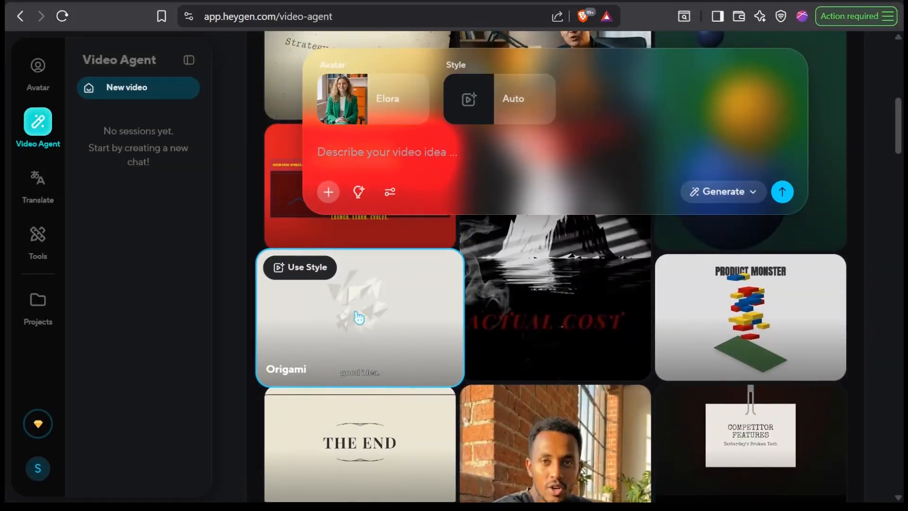
scroll(379, 360, down, 2)
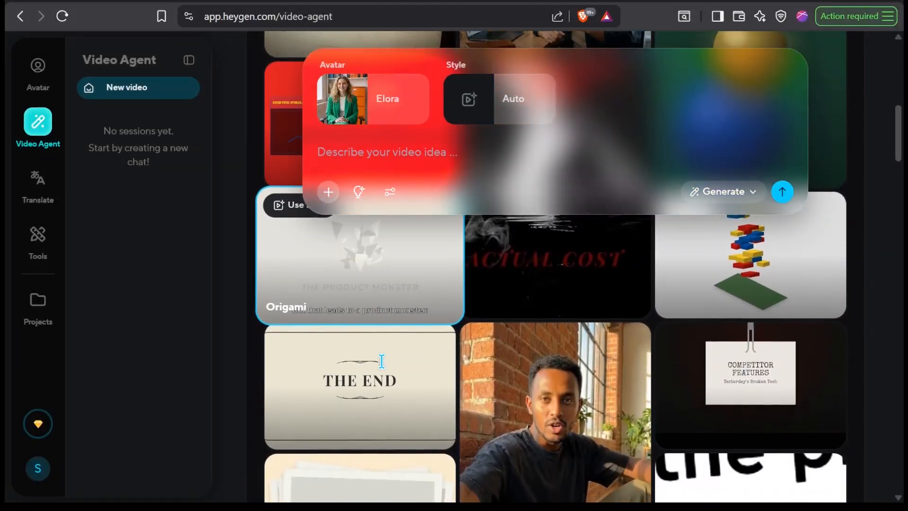
scroll(382, 361, down, 1)
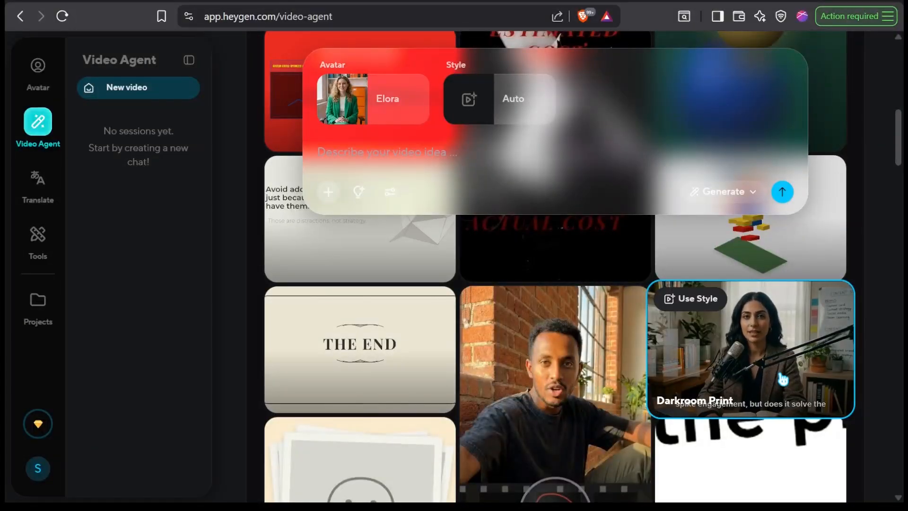
scroll(602, 328, down, 5)
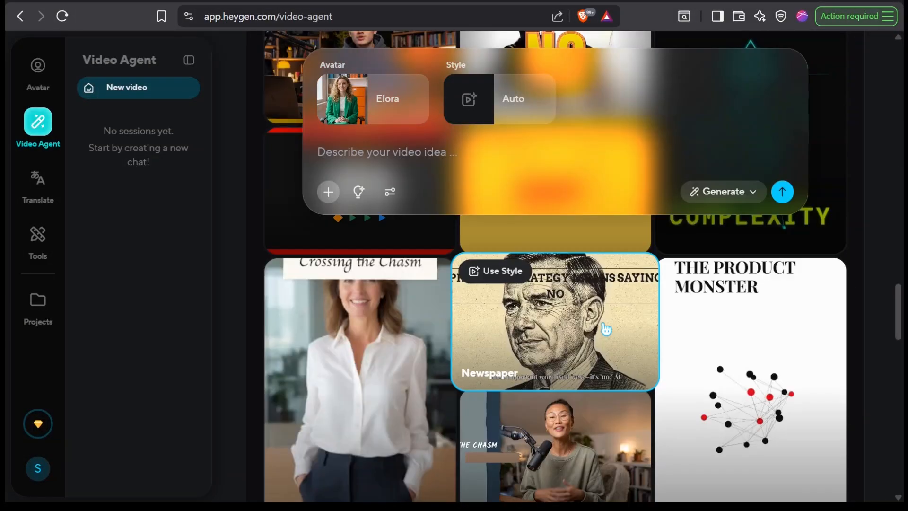
click(552, 345)
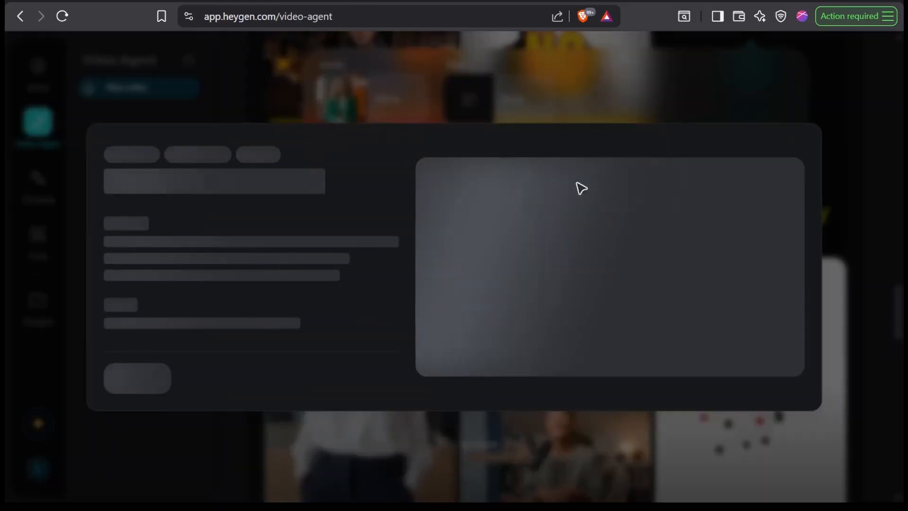
scroll(256, 302, down, 1)
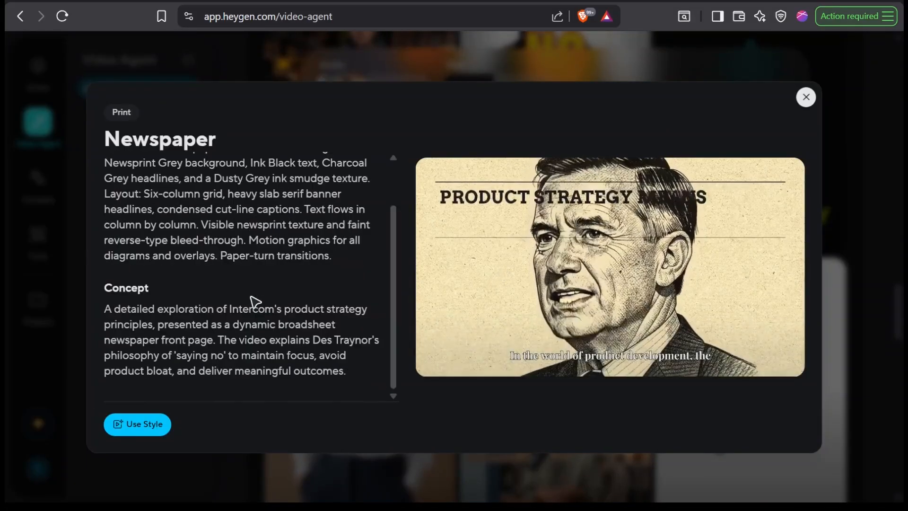
click(136, 433)
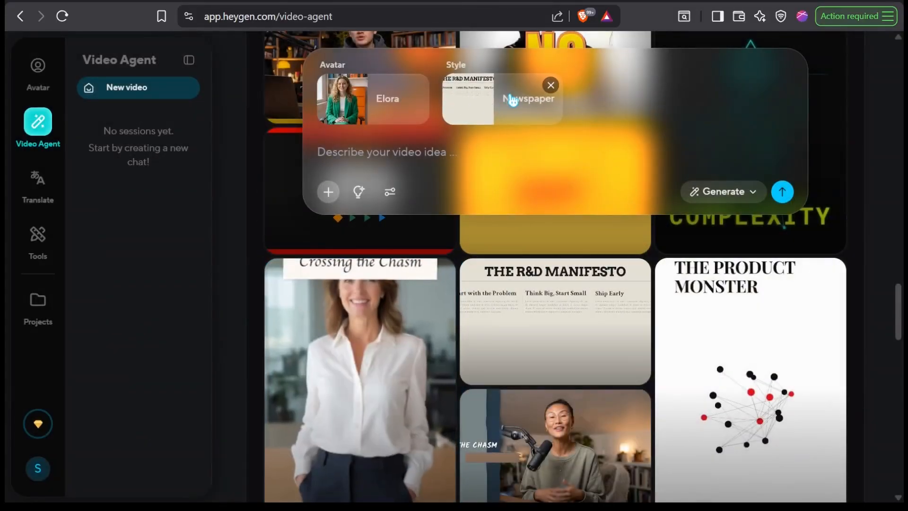
scroll(533, 162, up, 10)
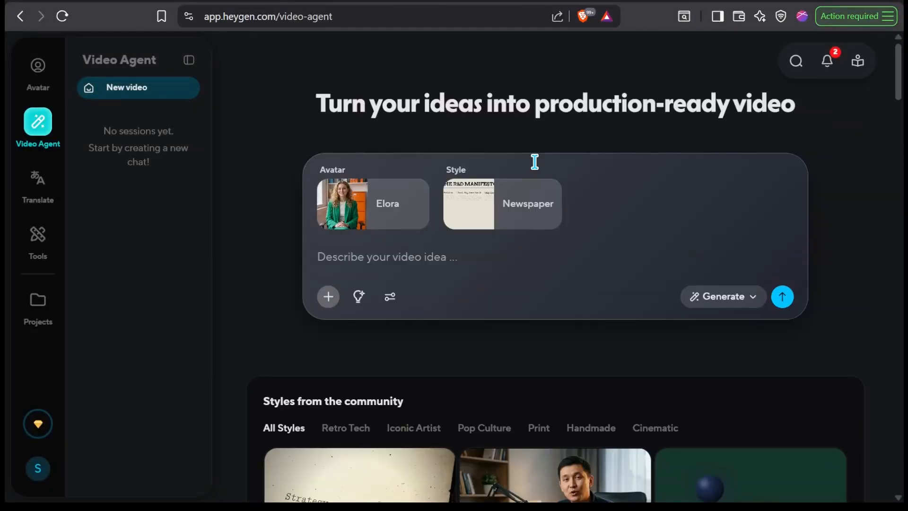
- Fill the video idea with a suggested sample prompt for an ocean conservation nonprofit's fundraising video
click(450, 270)
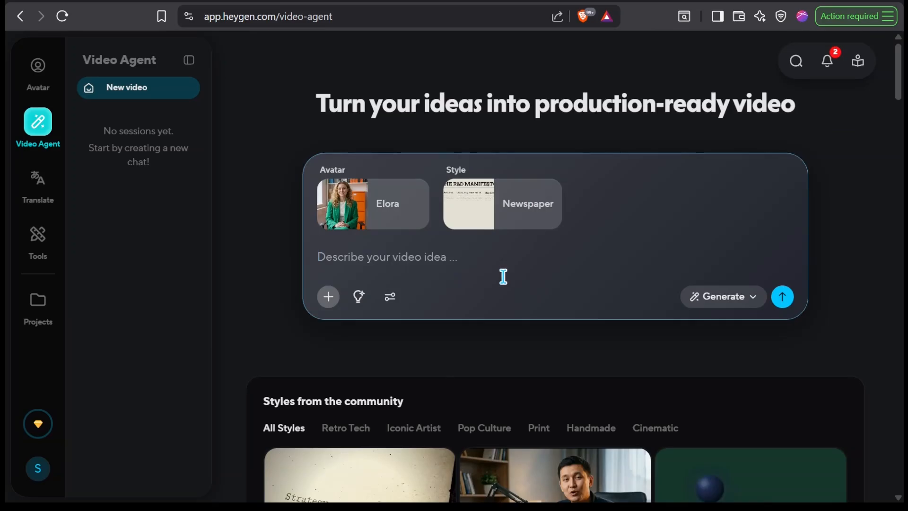
click(580, 348)
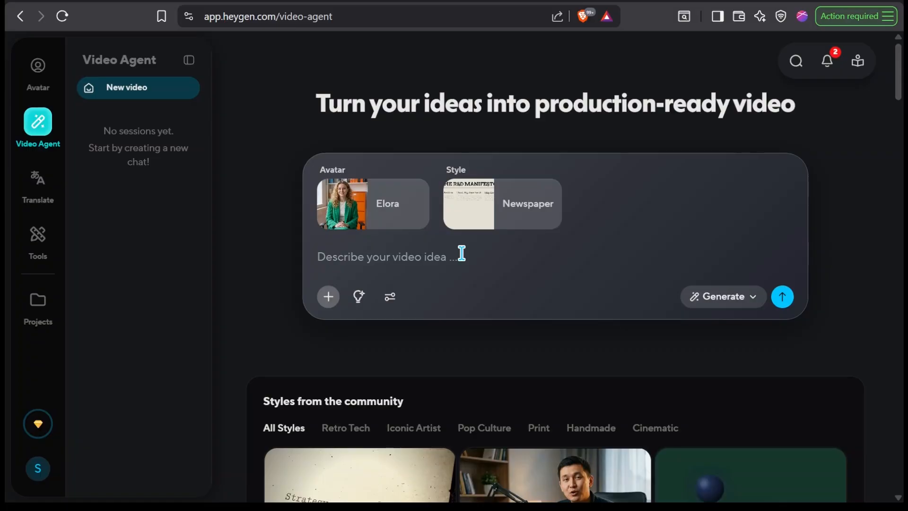
click(362, 298)
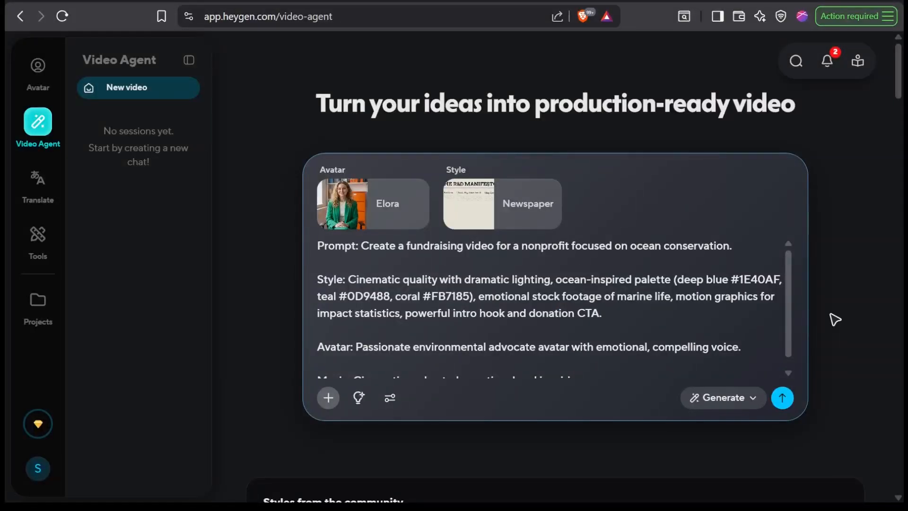
- Set the agent's mode to Chat for planning the video and submit the prompt
click(706, 406)
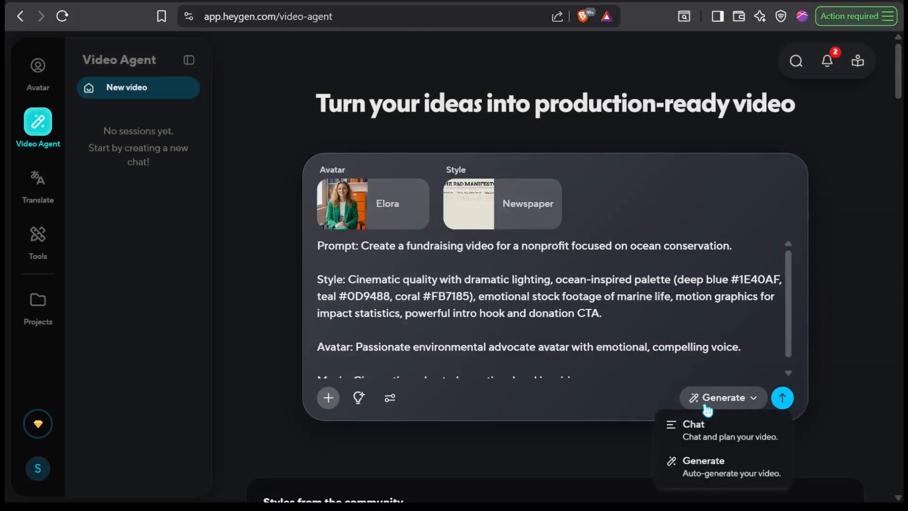
click(710, 437)
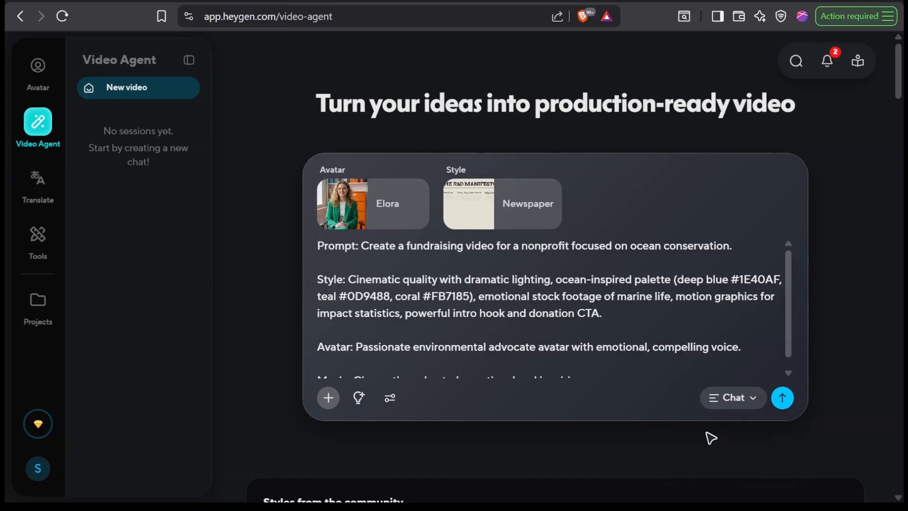
click(782, 400)
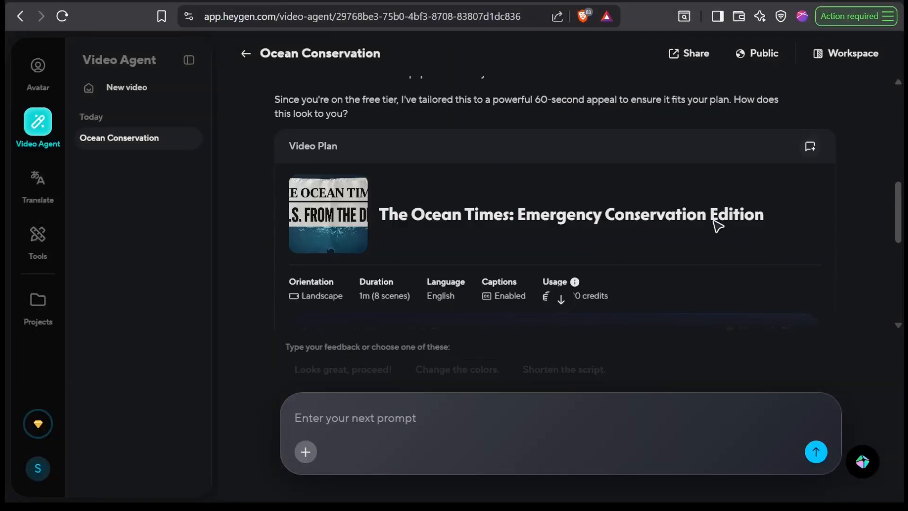
- Review the ocean conservation video plan, from its concept, style, avatar and voice to each scene's voiceover and visuals
scroll(714, 224, down, 5)
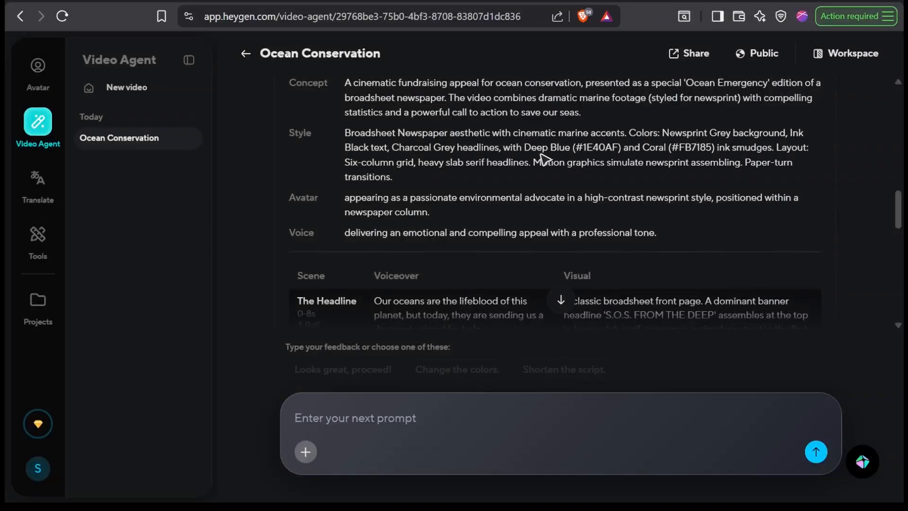
scroll(543, 158, down, 2)
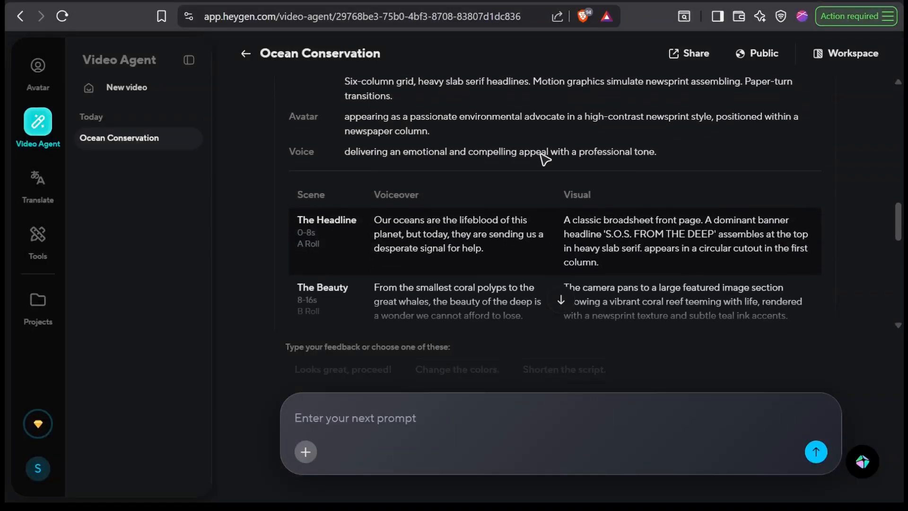
scroll(544, 157, down, 1)
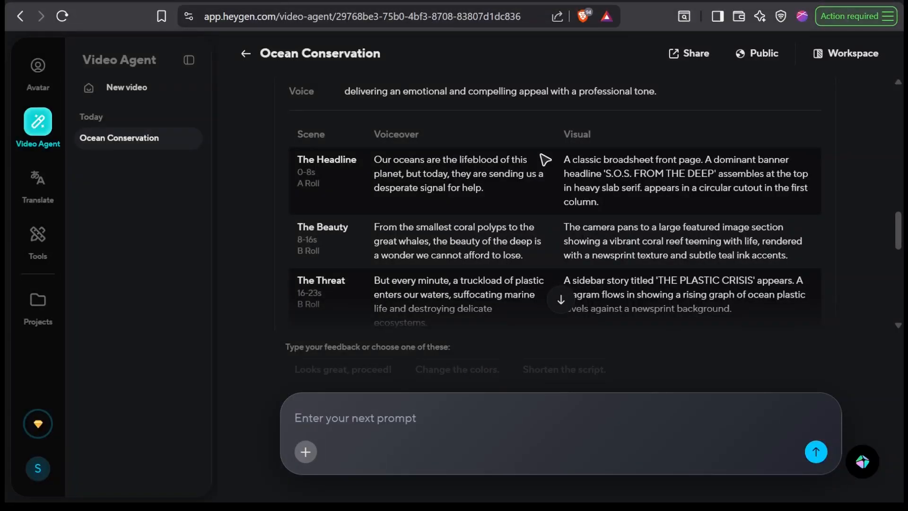
scroll(544, 160, down, 5)
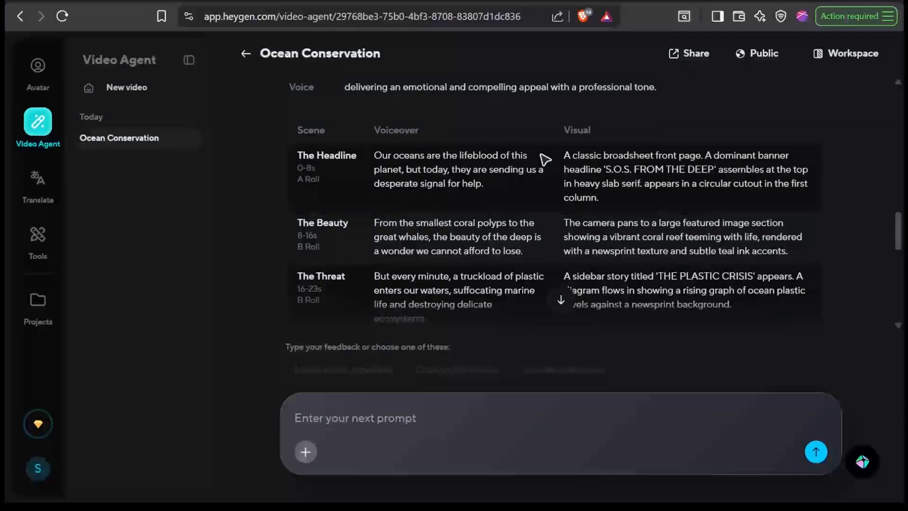
scroll(545, 160, down, 2)
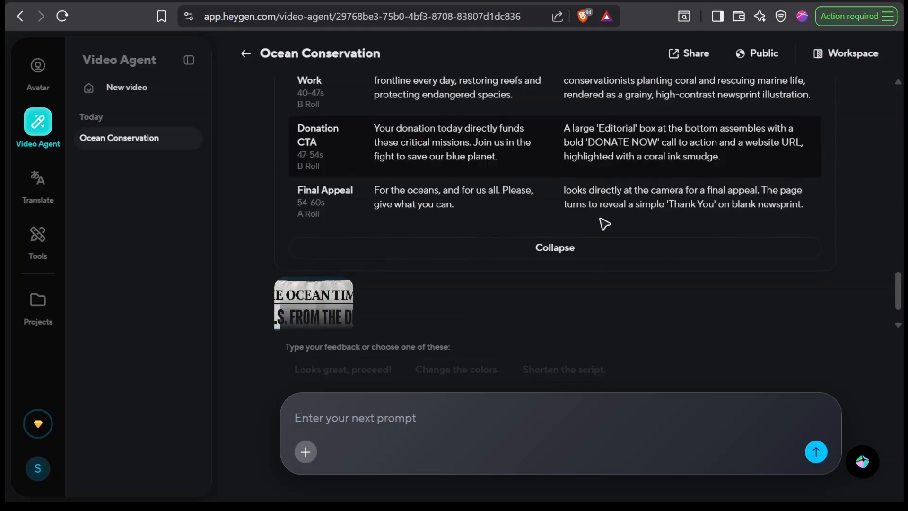
click(555, 247)
scroll(464, 279, down, 6)
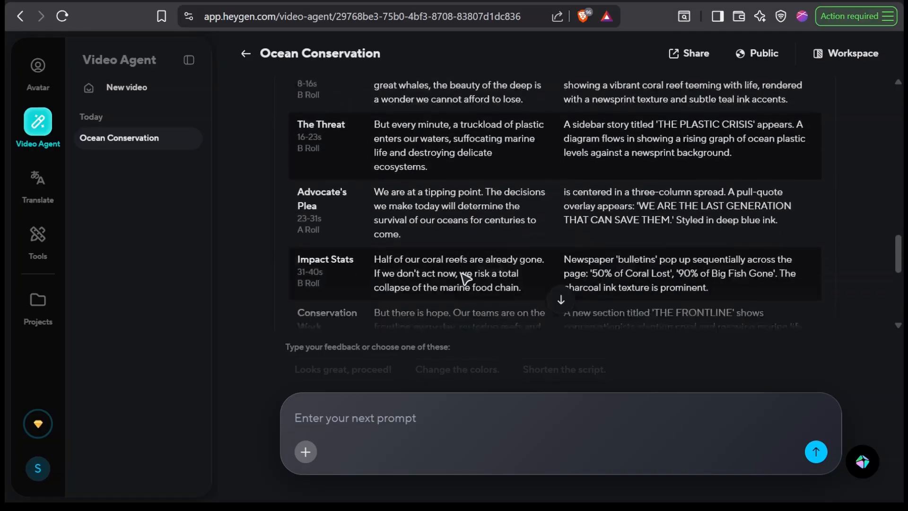
scroll(466, 279, down, 5)
click(558, 199)
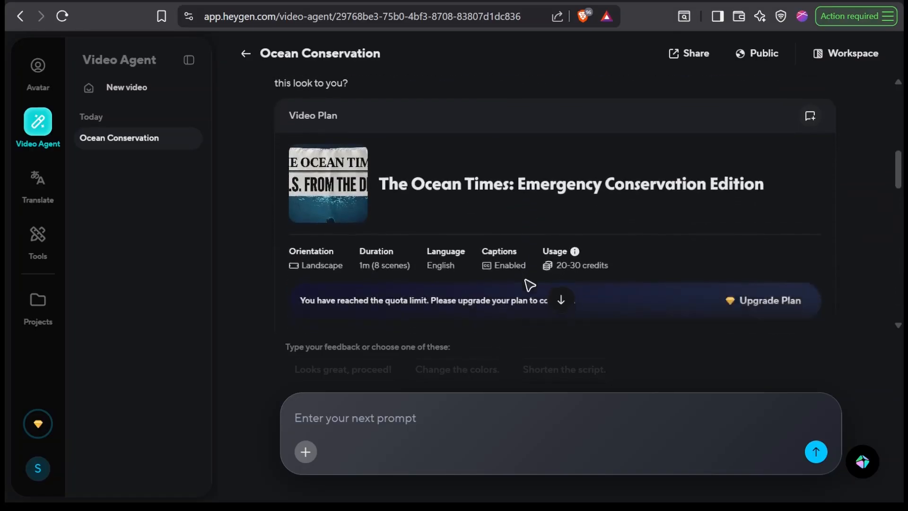
scroll(529, 284, down, 12)
scroll(530, 283, up, 5)
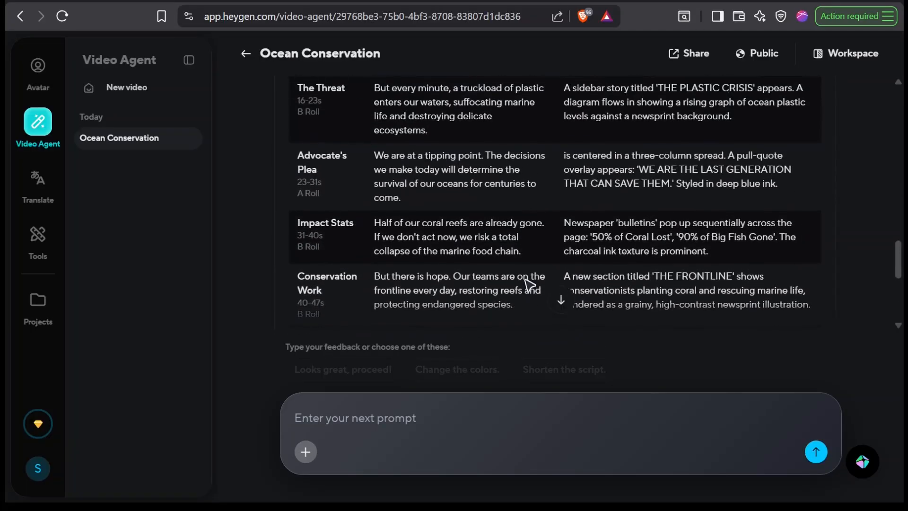
- Recheck the ocean conservation plan's concept, style, avatar and voice, and read through to the final scene and the style preview image
scroll(529, 286, up, 6)
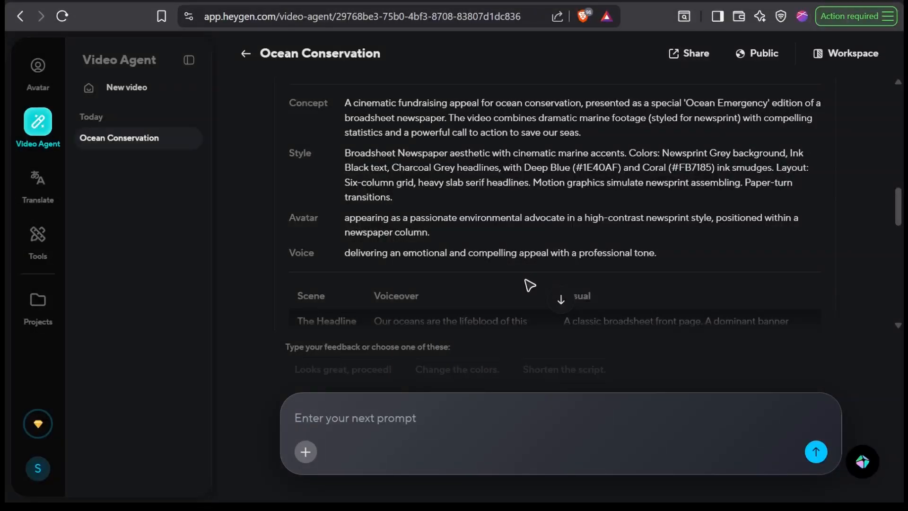
scroll(525, 279, down, 12)
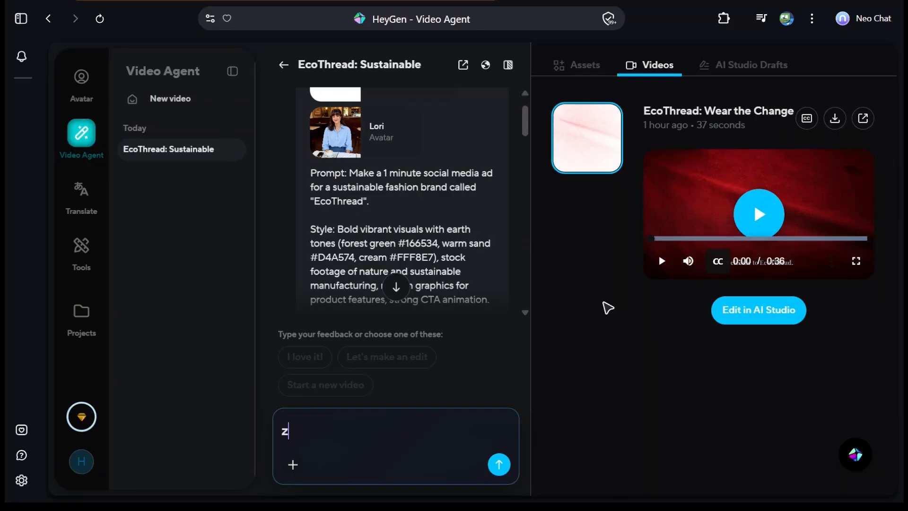
- Clear the stray text from the EcoThread project's prompt and play its finished "EcoThread: Wear the Change" video in full screen
key(BackSpace)
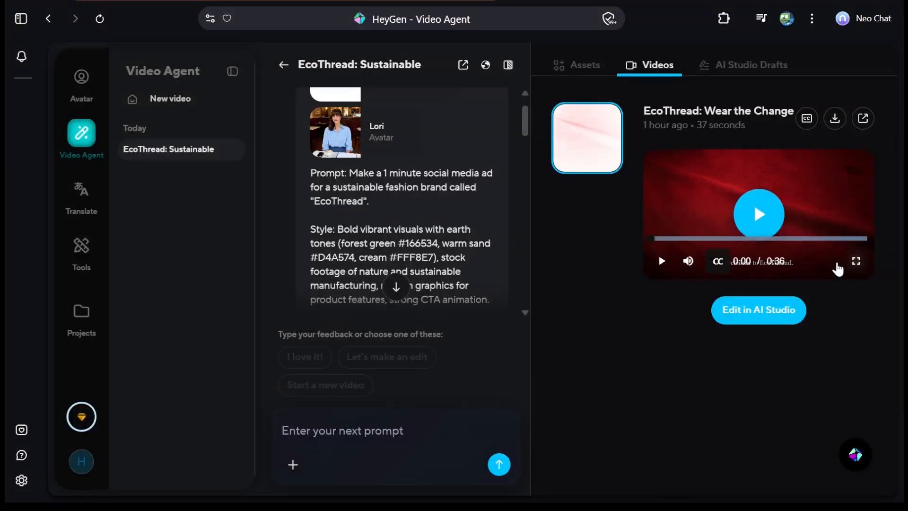
click(856, 262)
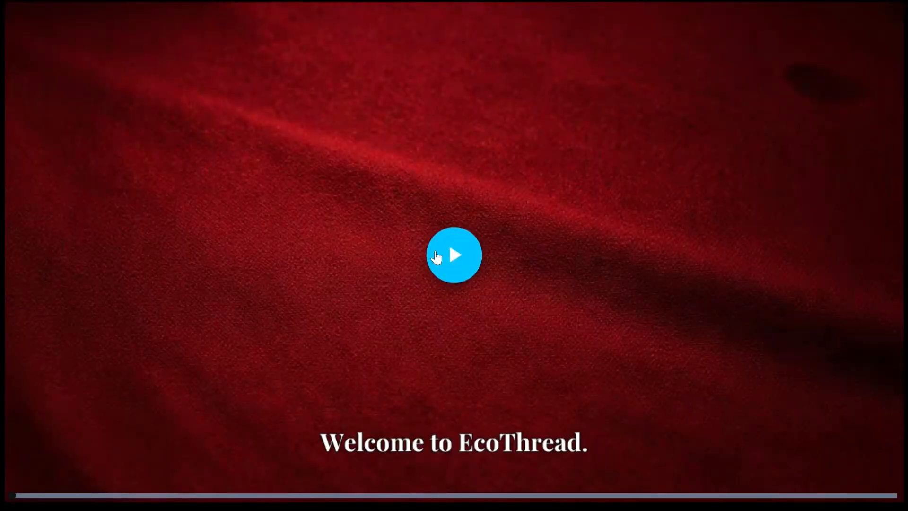
click(436, 257)
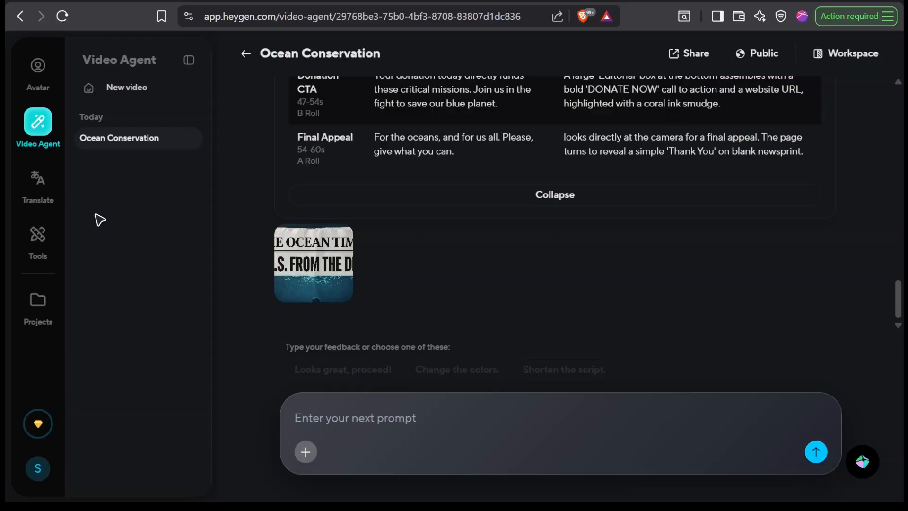
- Set English as the target language for dubbing the video VID-20260303-WA0003.mp4 in Quick Translate
click(38, 185)
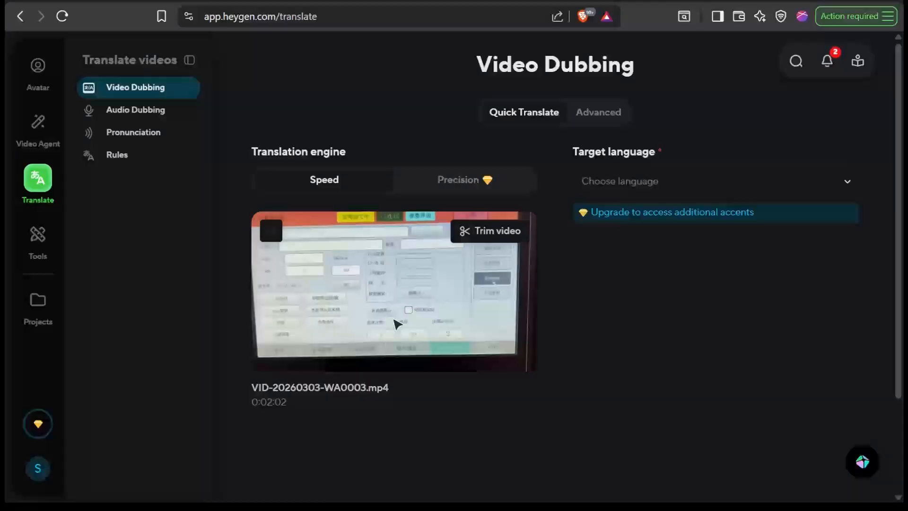
click(679, 190)
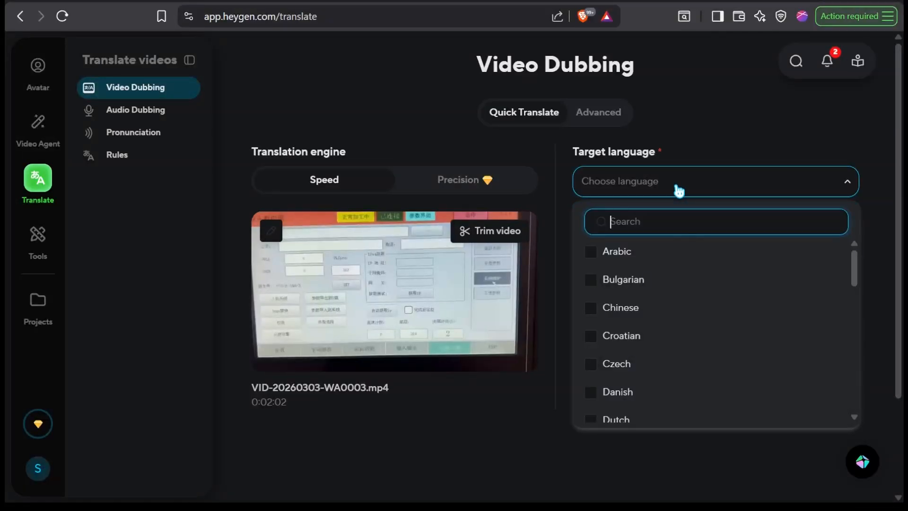
text(en)
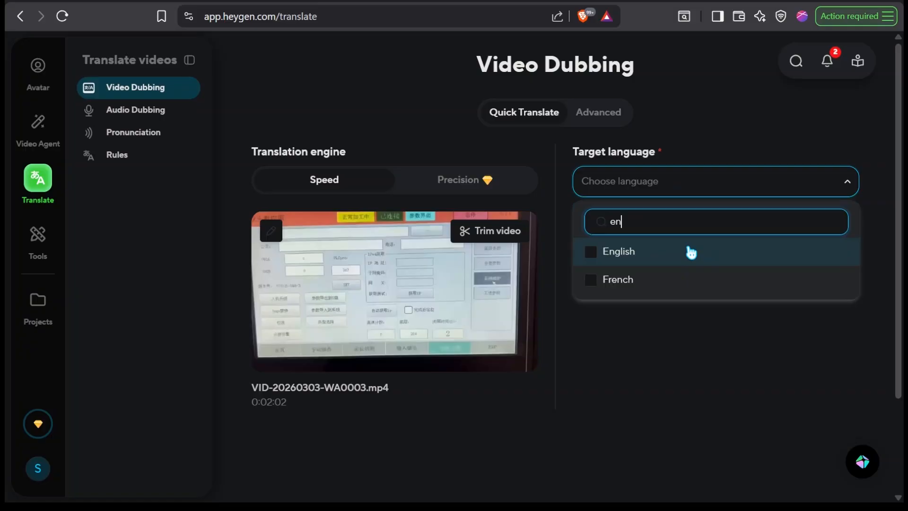
click(689, 251)
click(692, 378)
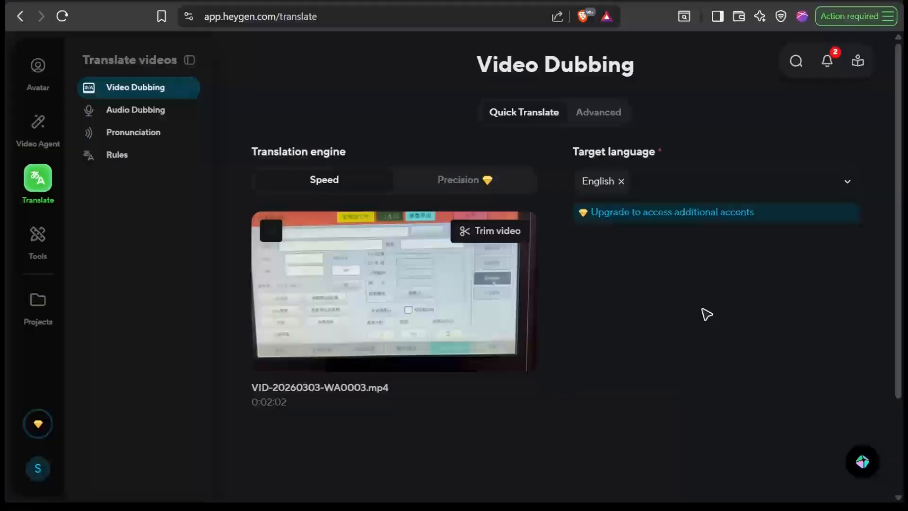
scroll(705, 314, down, 3)
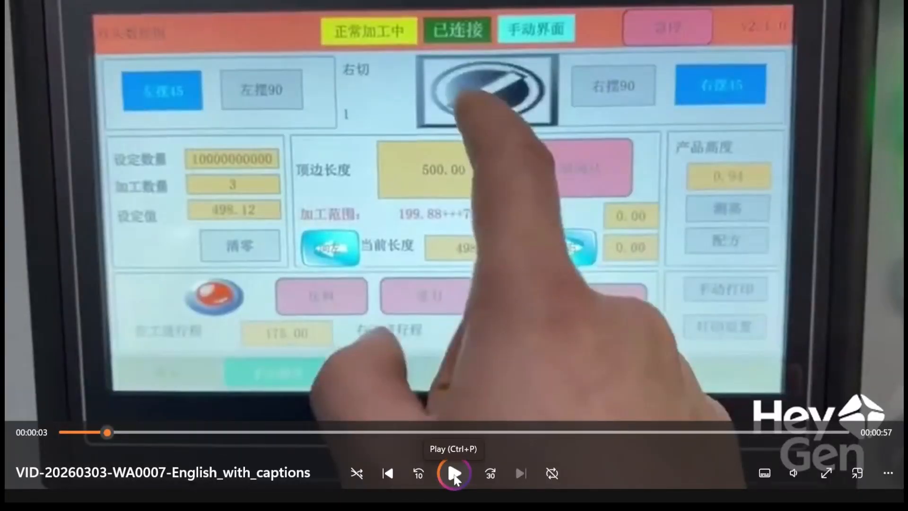
- Play the translated video VID-20260303-WA0007-English_with_captions in the media player and set the volume to 82
click(454, 475)
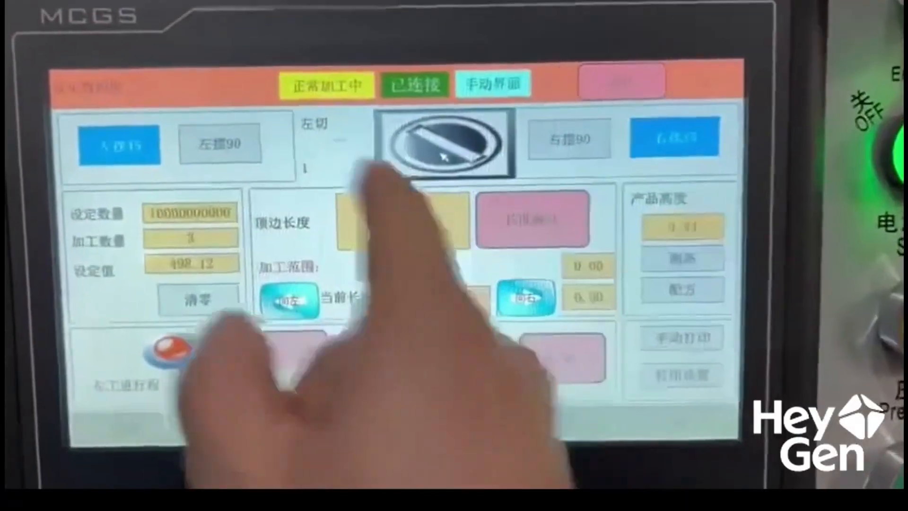
scroll(567, 254, up, 6)
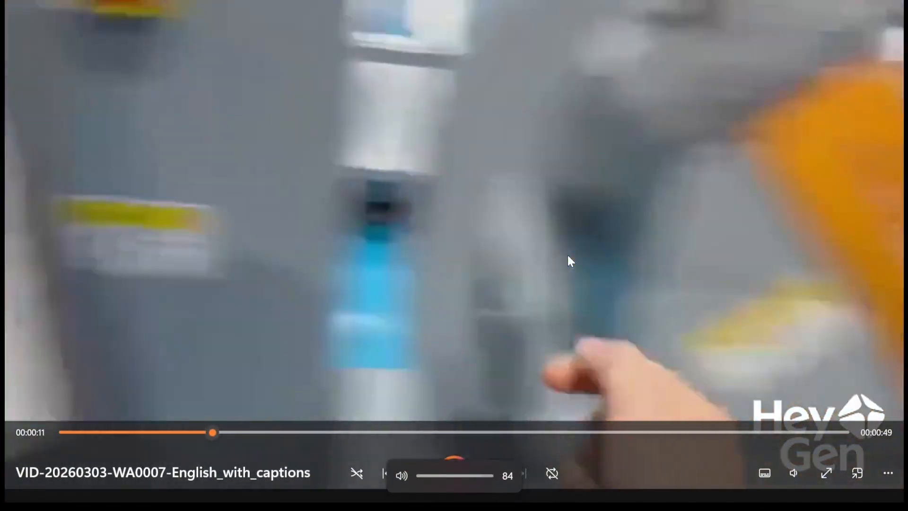
scroll(568, 256, down, 1)
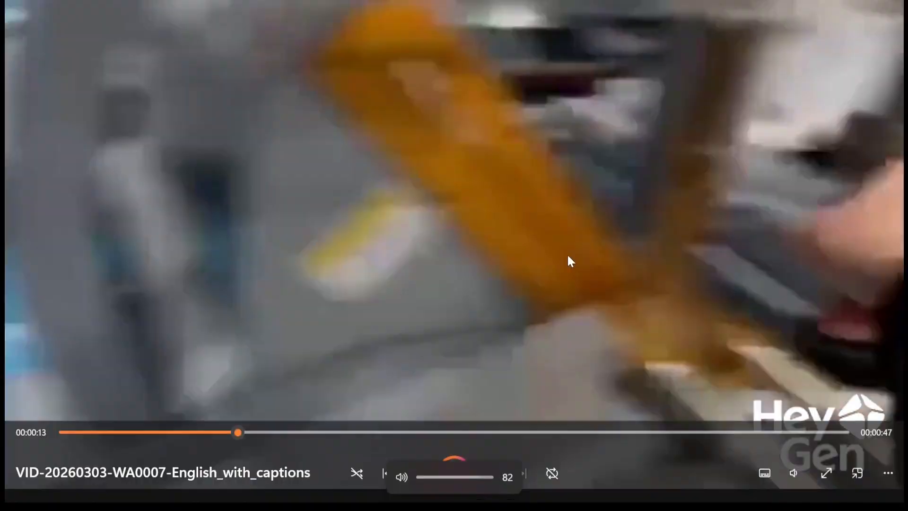